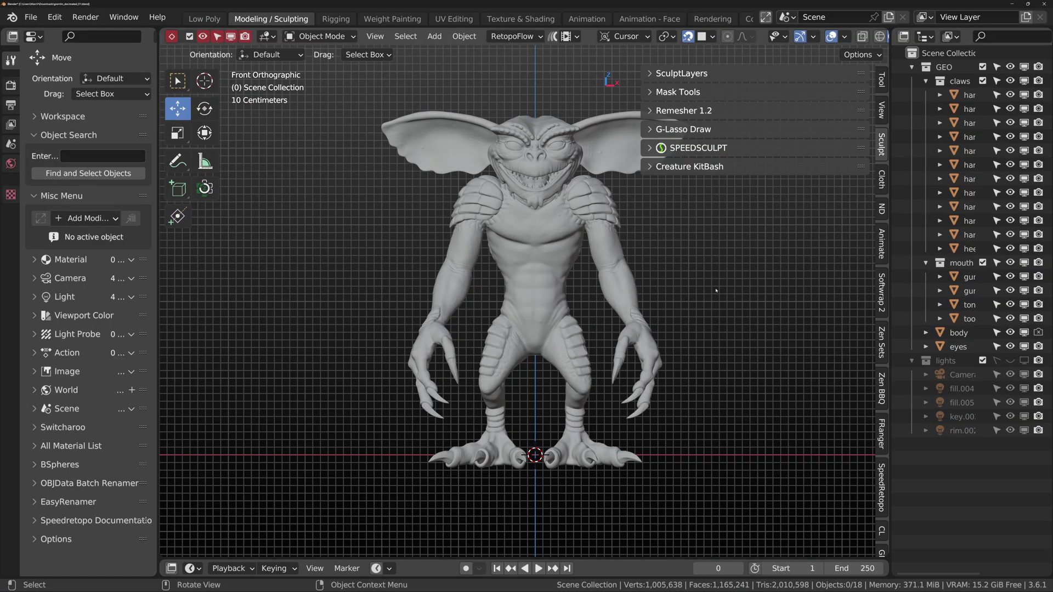
# - Select the creature's body mesh and start a new RetopoFlow retopology from the active object
pyautogui.click(537, 257)
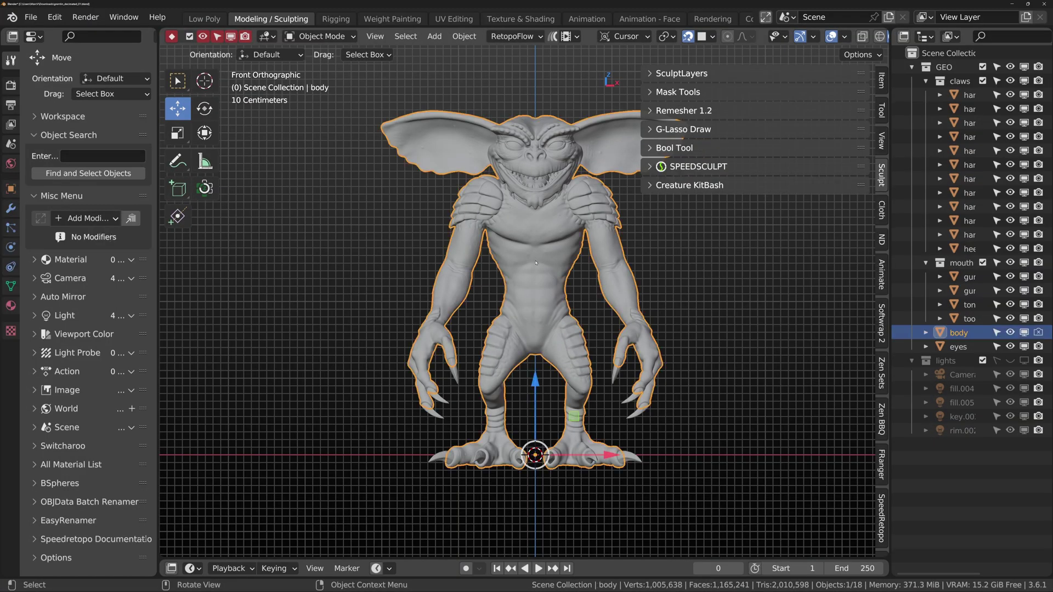
pyautogui.click(513, 36)
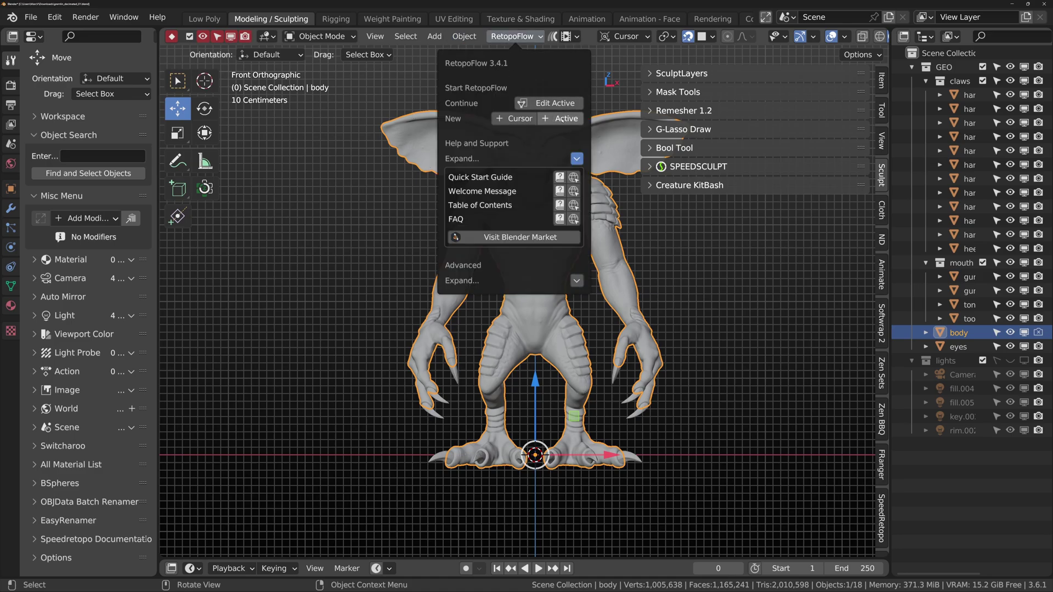
pyautogui.click(560, 118)
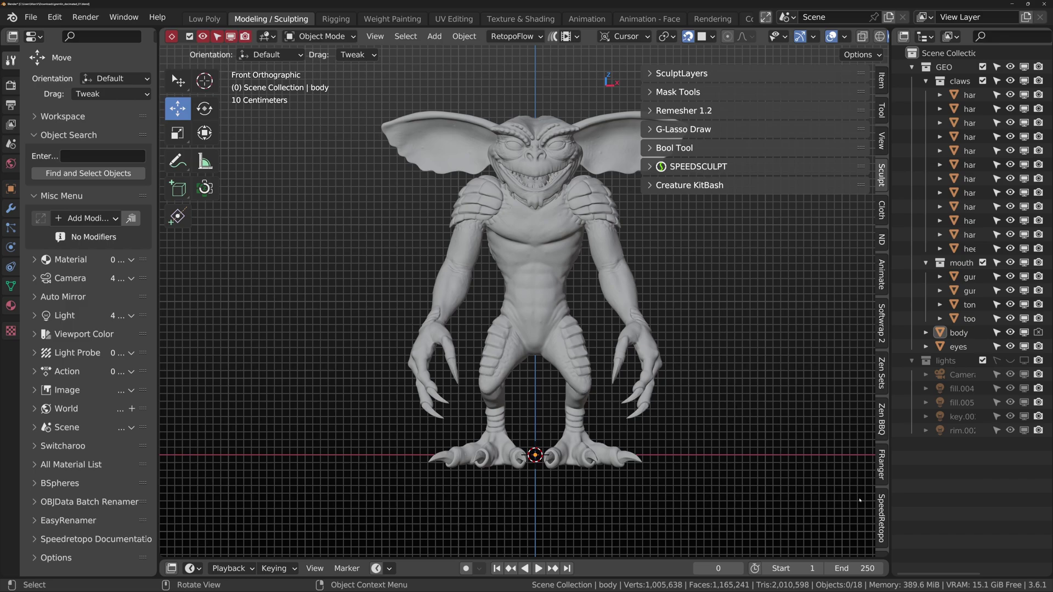
# - Start a SpeedRetopo session on the body starting with a vertex, and place that vertex just beside the centre of the upper abdomen
pyautogui.click(882, 518)
pyautogui.click(644, 74)
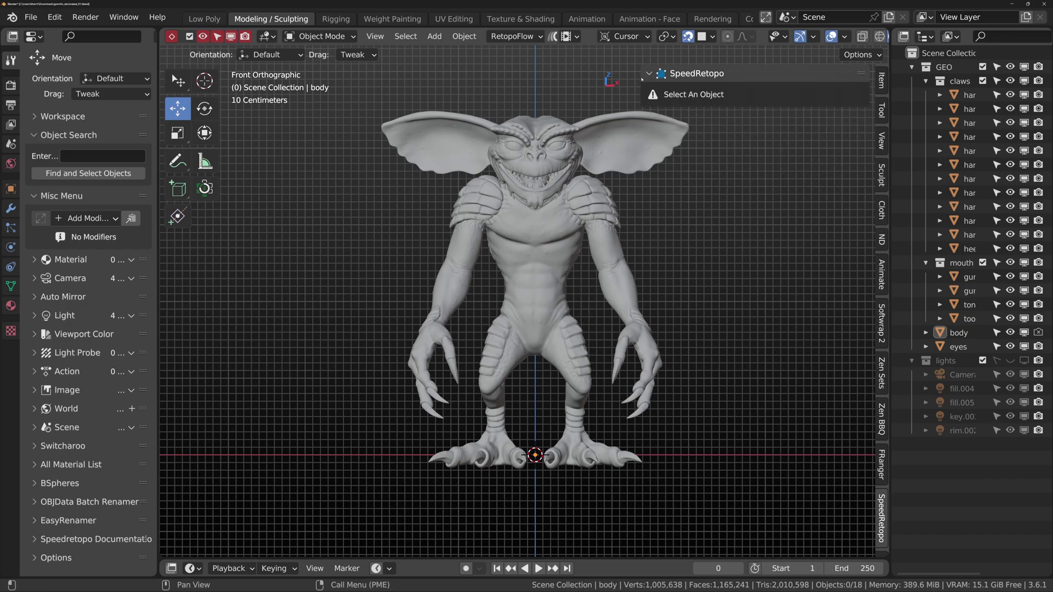
pyautogui.click(576, 258)
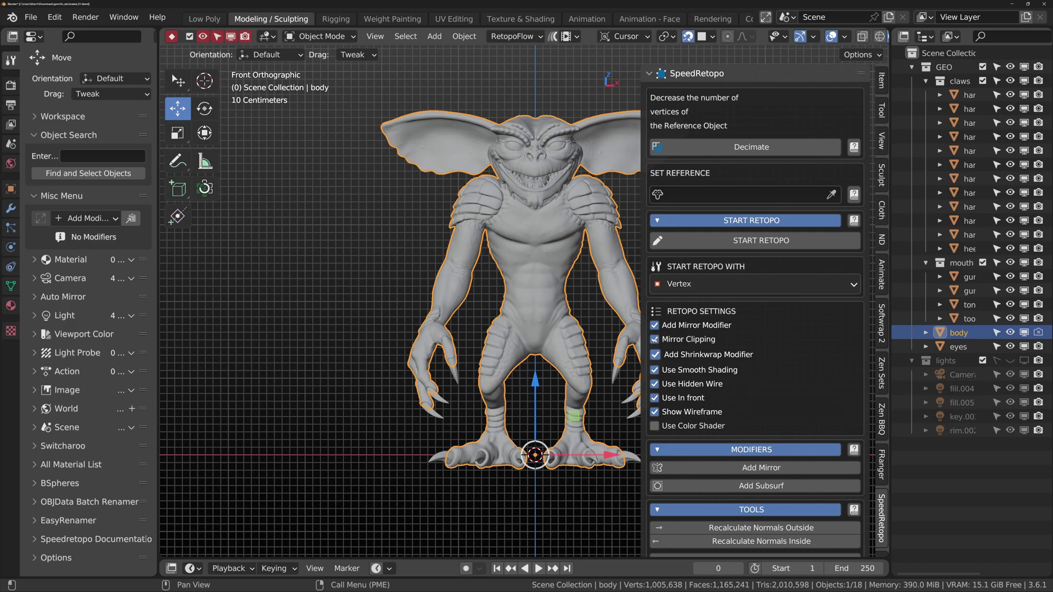
pyautogui.click(735, 240)
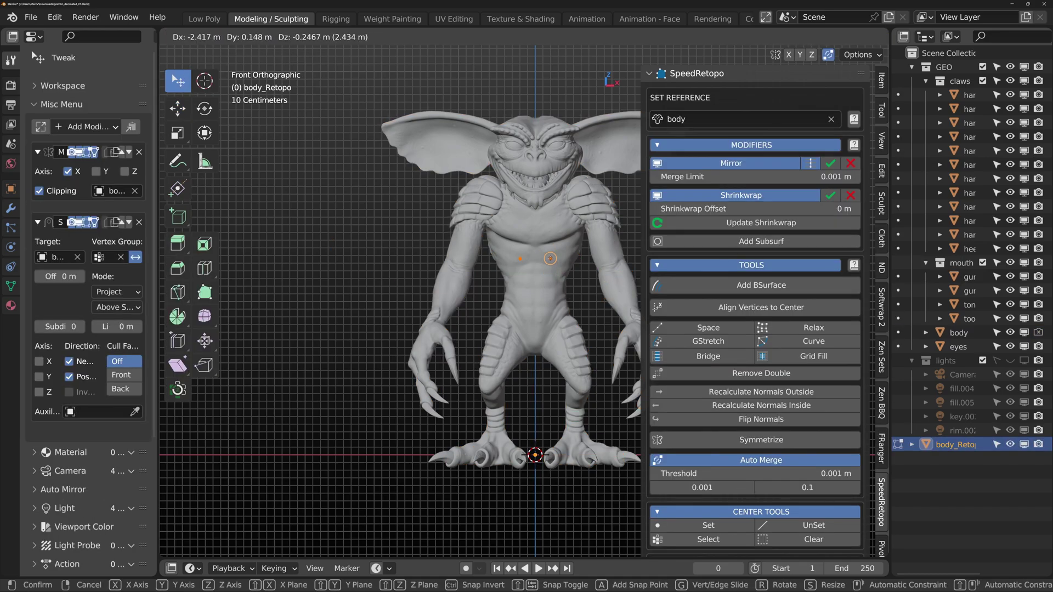
pyautogui.click(545, 257)
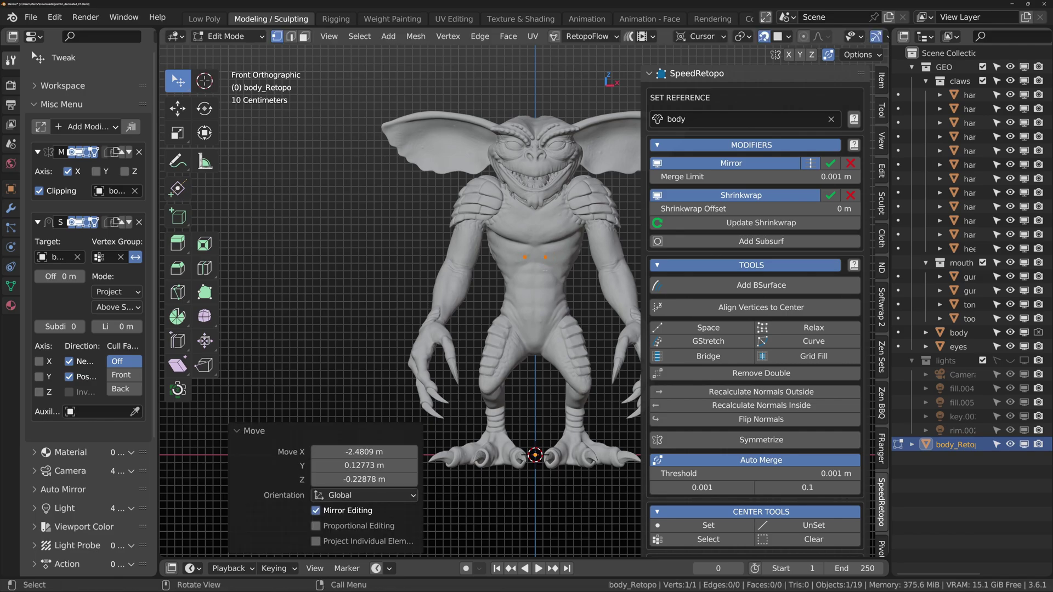
# - Extrude the starting vertex downward into an edge, and extrude that edge sideways to form the first quad on the abdomen
pyautogui.scroll(6, 549, 254)
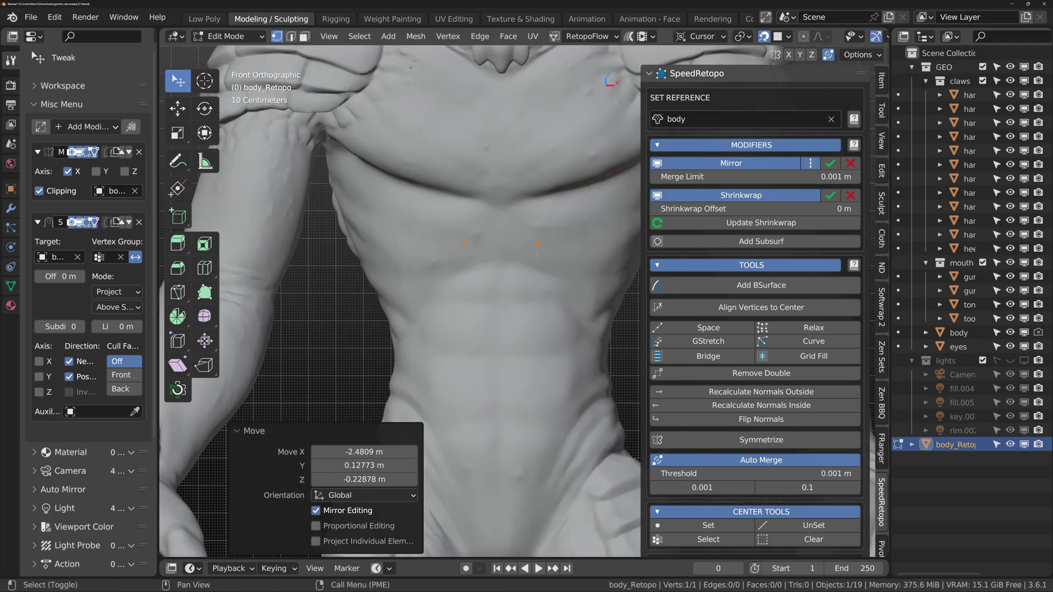
pyautogui.press('e')
pyautogui.click(559, 296)
pyautogui.press('2')
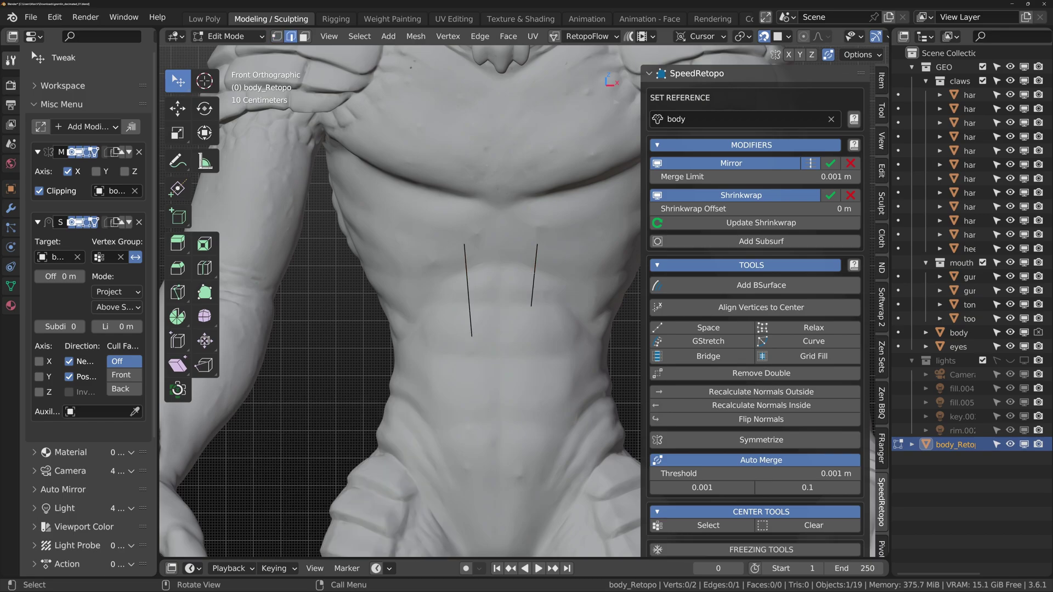
pyautogui.click(535, 280)
pyautogui.press('e')
pyautogui.click(585, 308)
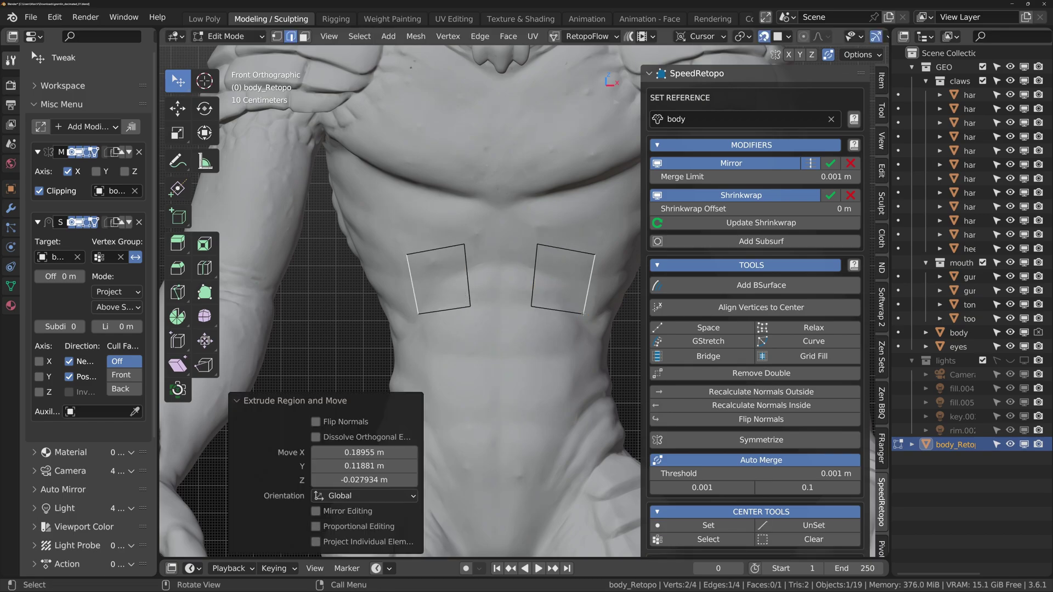
# - Flip the normals of the abdomen quad's face and deselect everything
pyautogui.keyDown('shift'); pyautogui.rightClick(560, 298); pyautogui.keyUp('shift')
pyautogui.click(476, 303)
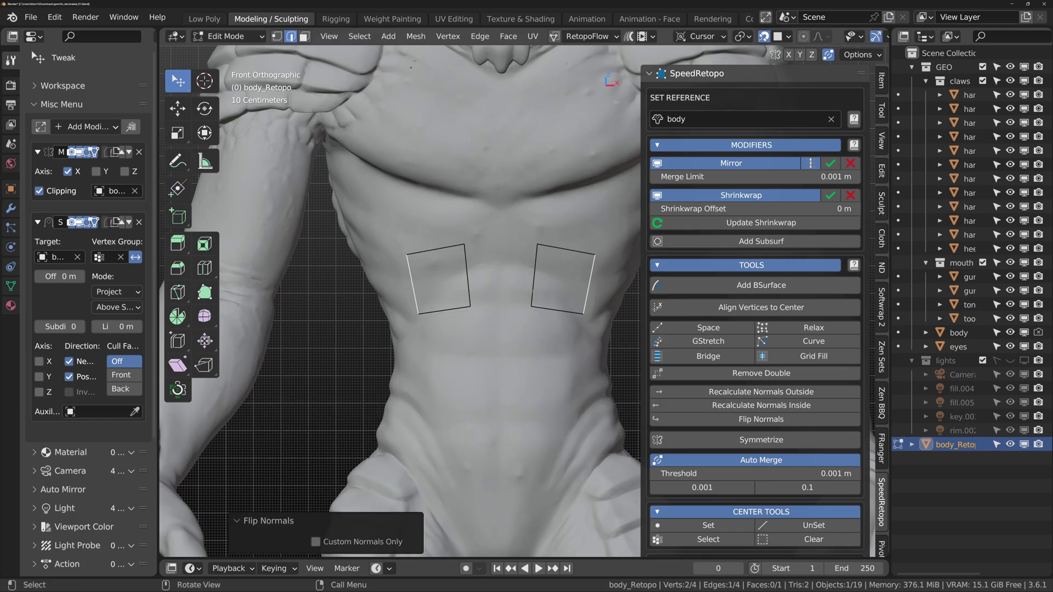
pyautogui.press('3')
pyautogui.click(561, 288)
pyautogui.keyDown('shift'); pyautogui.rightClick(560, 294); pyautogui.keyUp('shift')
pyautogui.click(475, 295)
pyautogui.hotkey('alt', 'a')
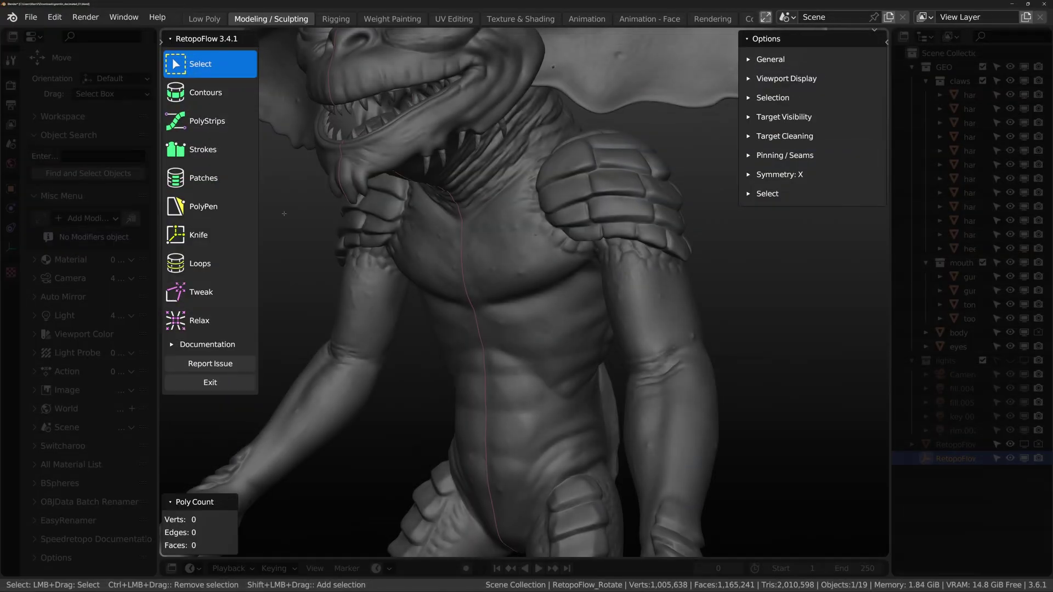
# - With PolyPen in Quad-Only mode, build two adjoining quads across the chest and a third below the inner one
pyautogui.click(203, 208)
pyautogui.scroll(3, 492, 310)
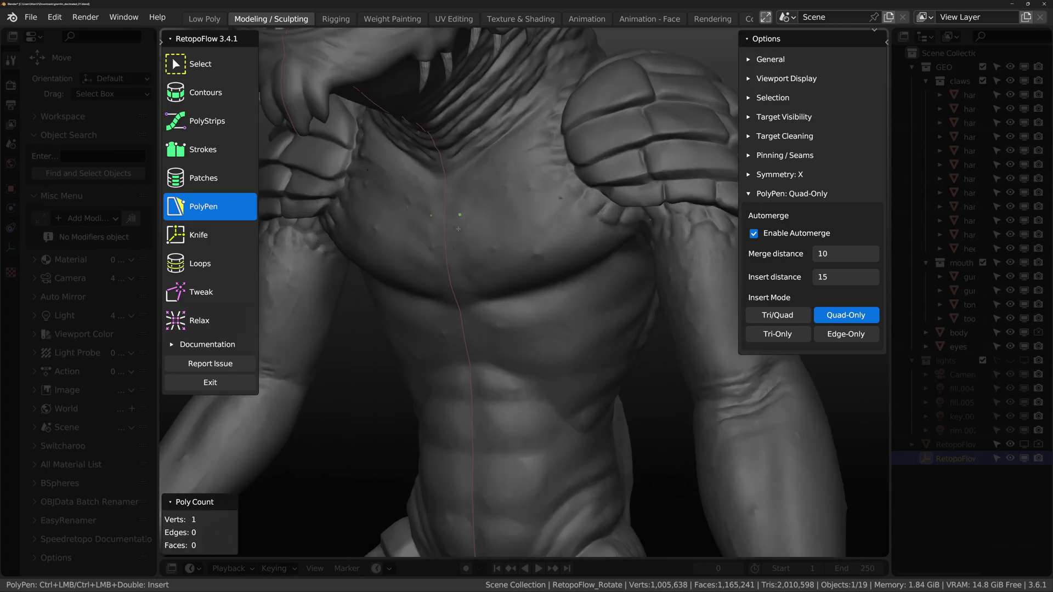
pyautogui.keyDown('ctrl'); pyautogui.click(460, 270); pyautogui.keyUp('ctrl')
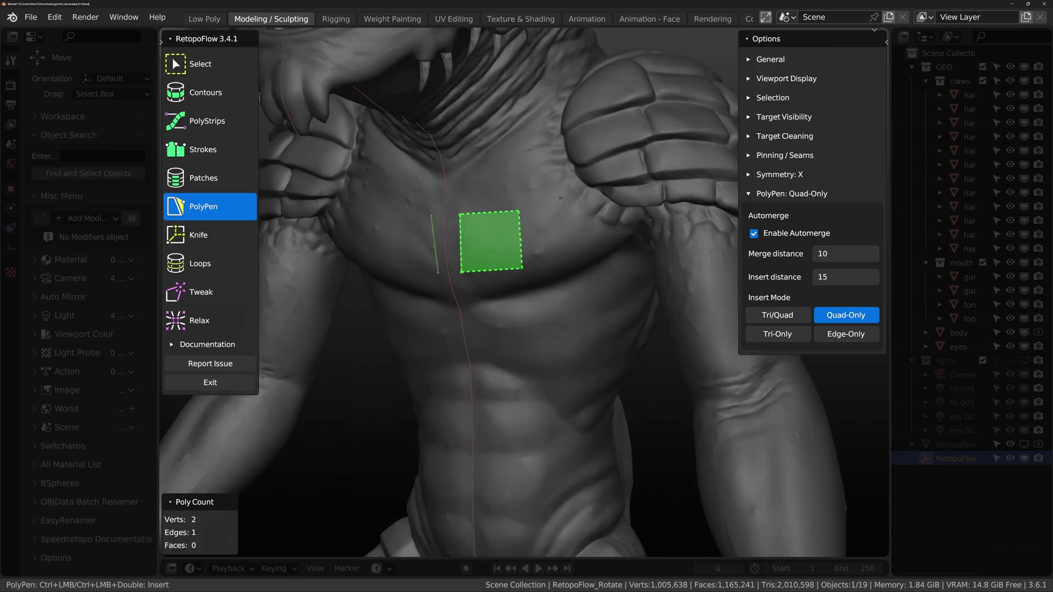
pyautogui.keyDown('ctrl'); pyautogui.click(522, 240); pyautogui.keyUp('ctrl')
pyautogui.keyDown('ctrl'); pyautogui.click(591, 252); pyautogui.keyUp('ctrl')
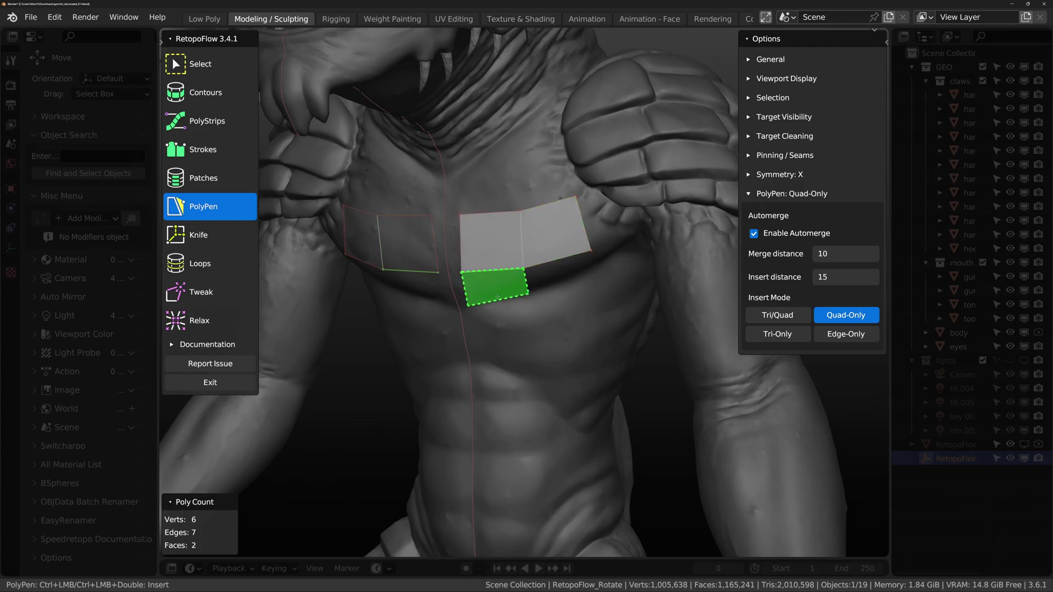
pyautogui.keyDown('ctrl'); pyautogui.click(494, 296); pyautogui.keyUp('ctrl')
# - Set PolyPen's insert mode to Tri-Only and add triangles above the inner chest quad
pyautogui.click(778, 334)
pyautogui.keyDown('ctrl'); pyautogui.click(520, 173); pyautogui.keyUp('ctrl')
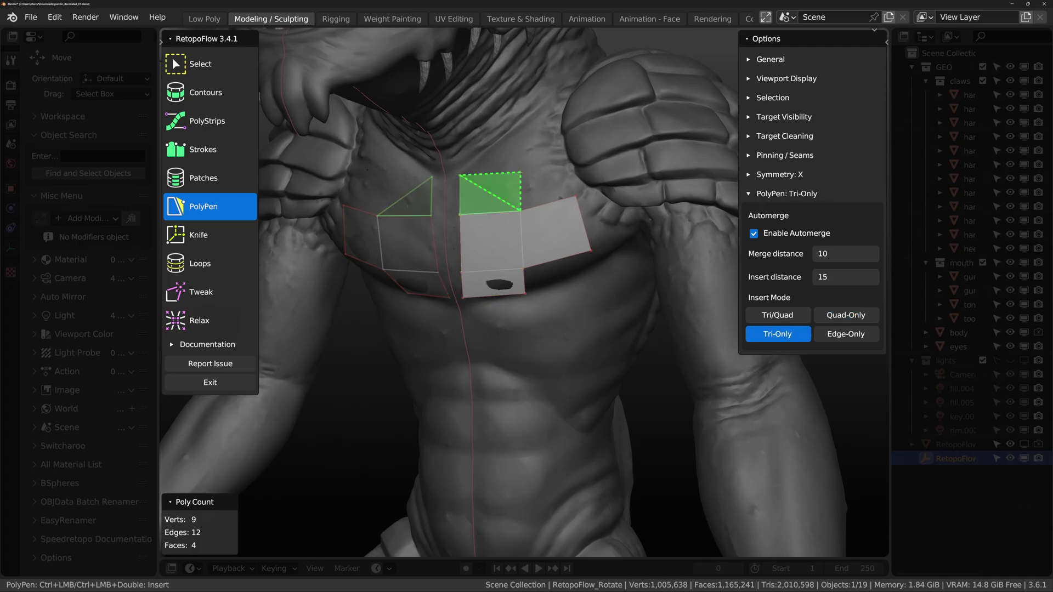
pyautogui.click(536, 319)
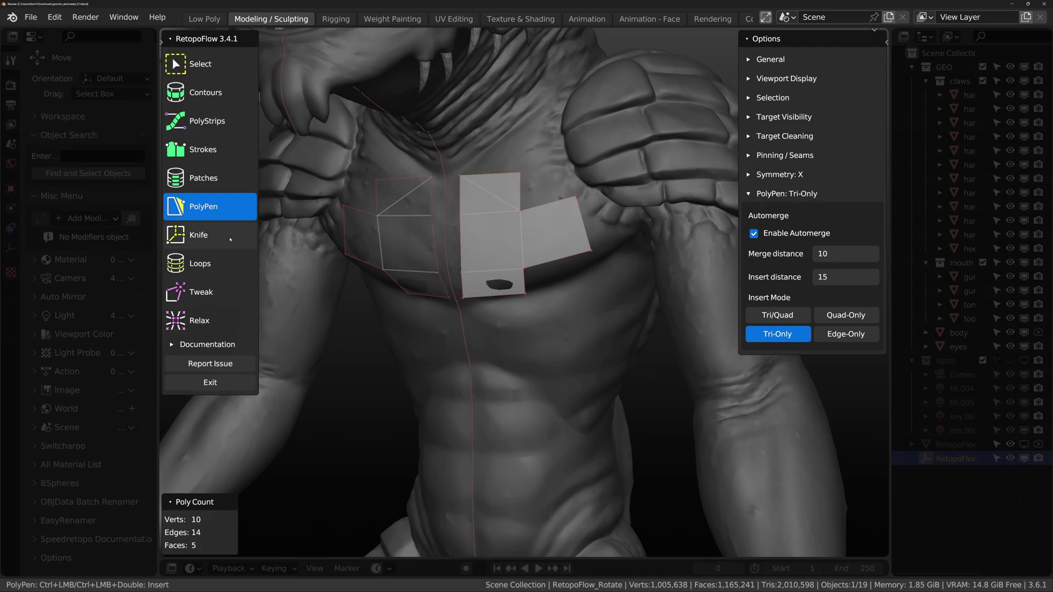
# - Use Knife to cut the outer chest quad diagonally and split the inner chest quad vertically
pyautogui.click(198, 235)
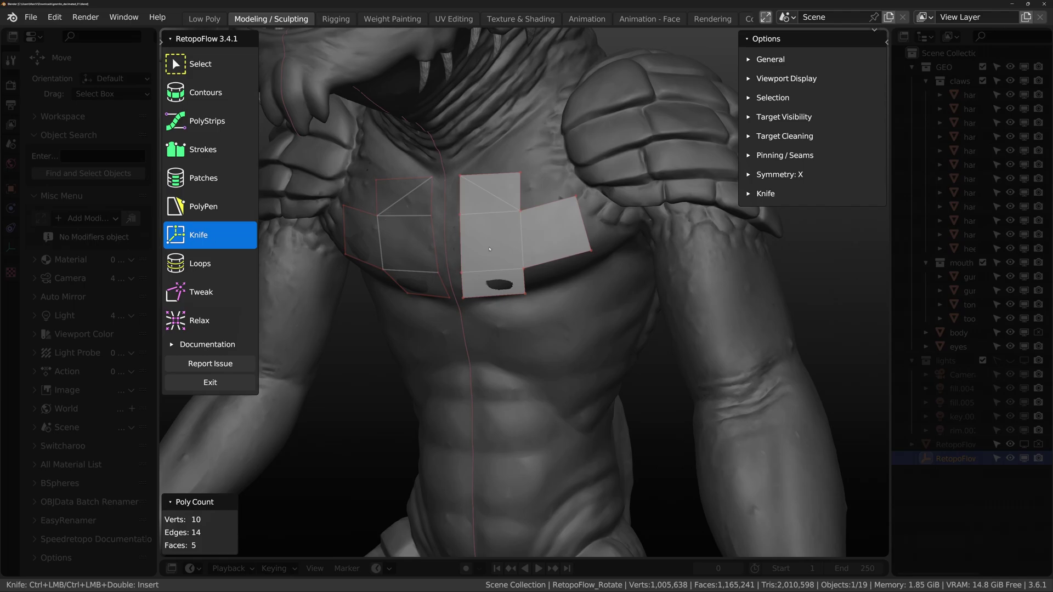
pyautogui.click(525, 268)
pyautogui.click(576, 196)
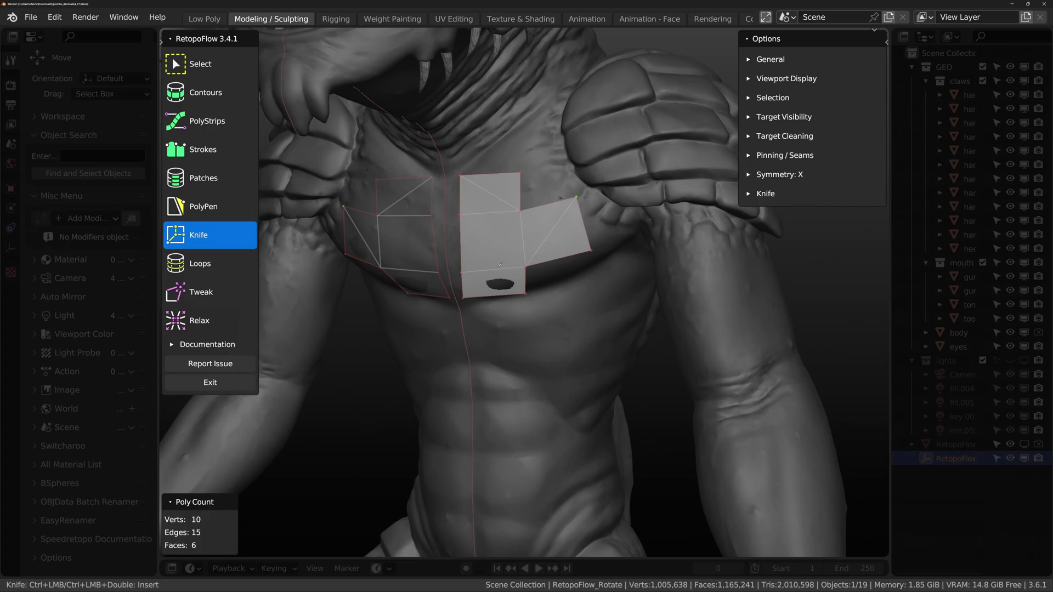
pyautogui.press('Escape')
pyautogui.click(525, 294)
pyautogui.click(491, 270)
pyautogui.click(488, 213)
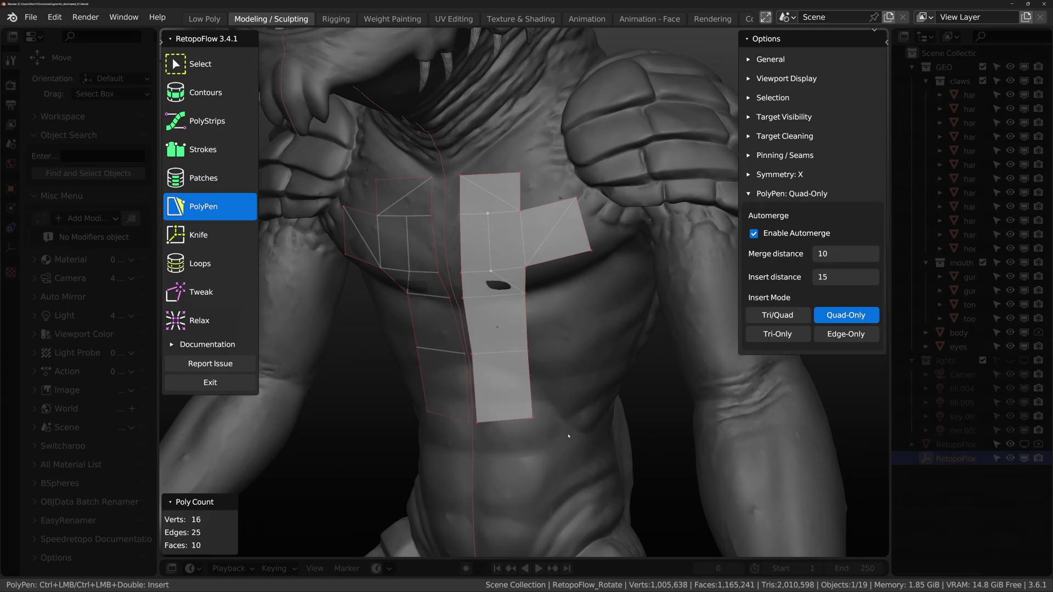
# - Insert an edge loop across the lowest quad of the torso strip with the Loops tool
pyautogui.click(212, 265)
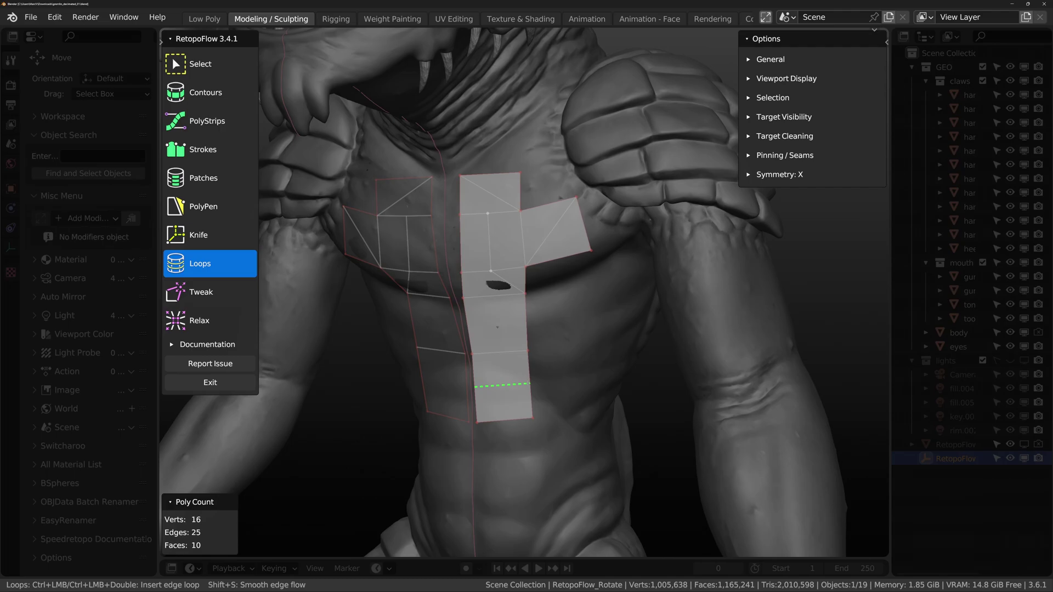
pyautogui.keyDown('ctrl'); pyautogui.click(521, 399); pyautogui.keyUp('ctrl')
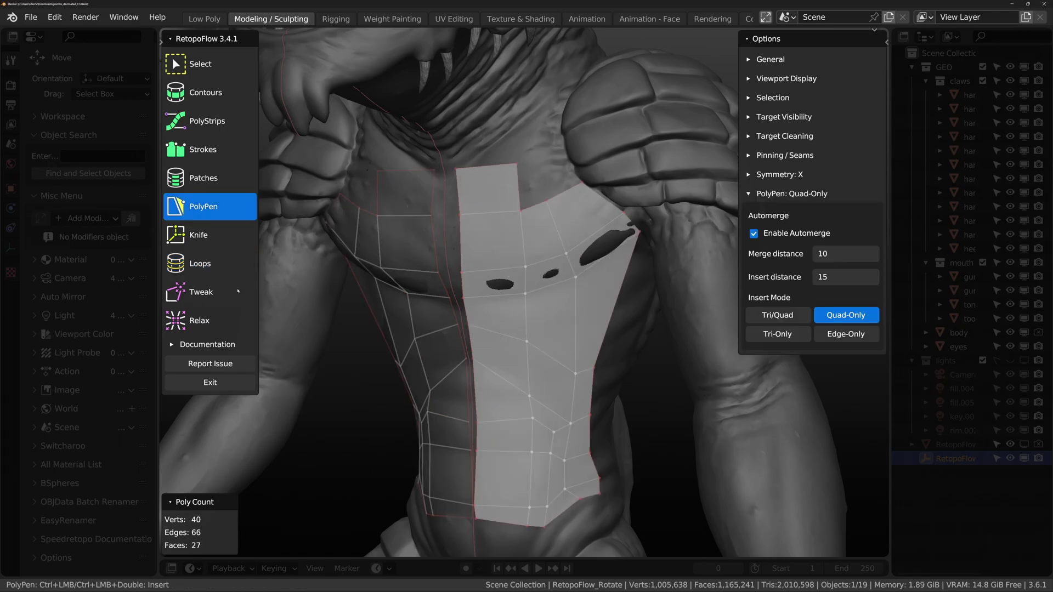
# - Pull the chest patch's inner vertices toward the symmetry line with Tweak, and switch to Relax
pyautogui.click(237, 291)
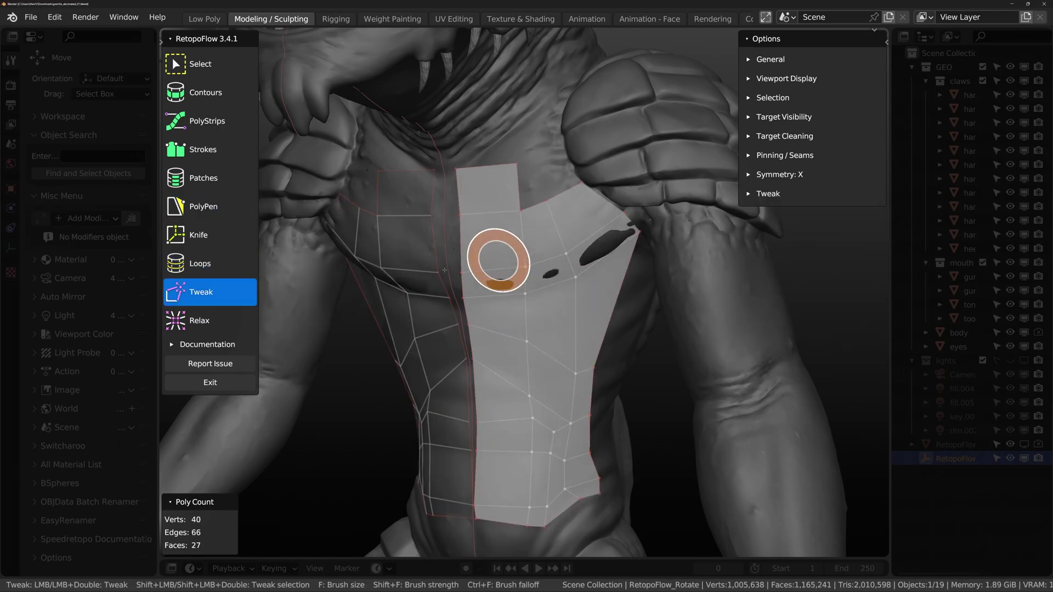
pyautogui.moveTo(498, 260); pyautogui.dragTo(466, 275)
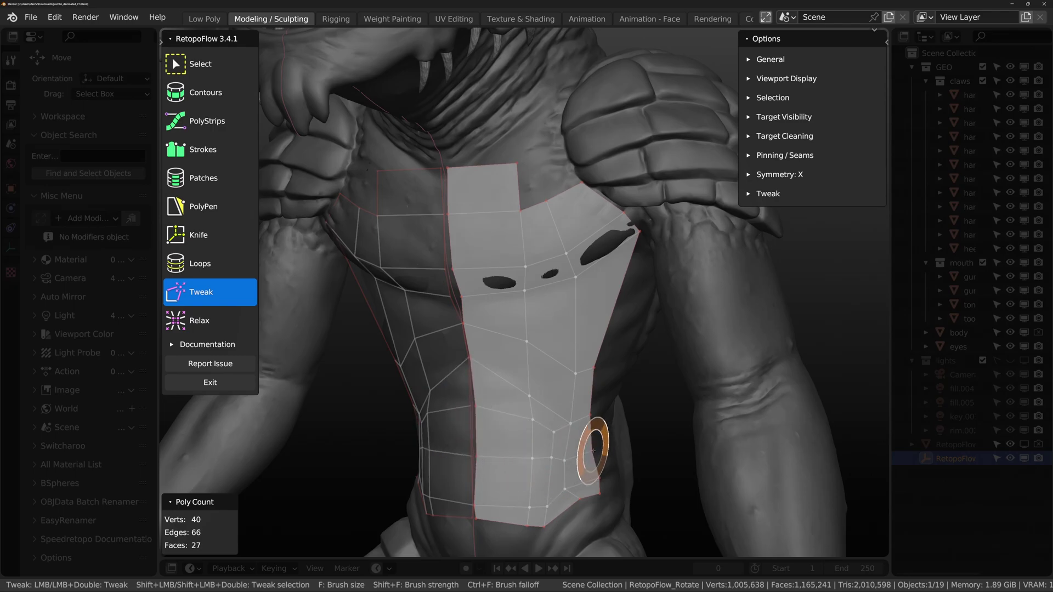
pyautogui.moveTo(592, 451); pyautogui.dragTo(516, 401, button='middle')
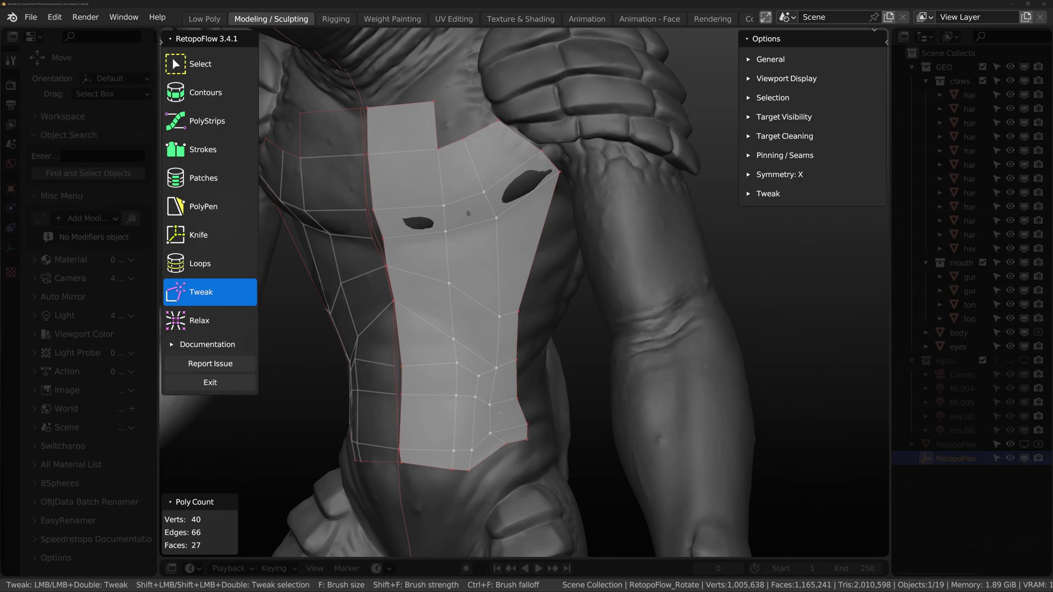
pyautogui.click(200, 322)
pyautogui.scroll(-4, 449, 416)
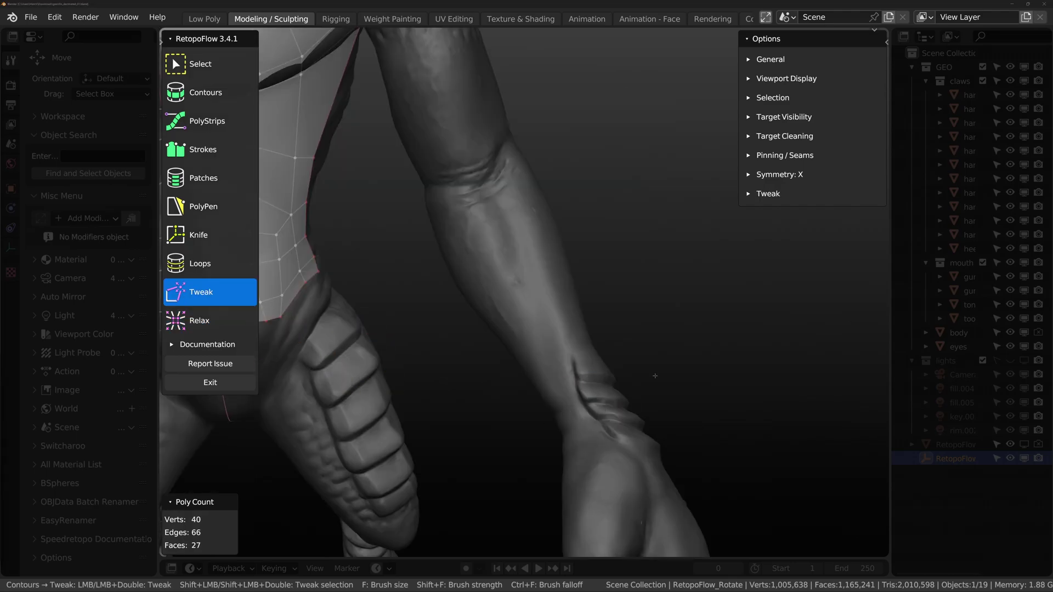
# - Insert the first Contours ring around the forearm near the wrist and reduce its segment count
pyautogui.click(206, 92)
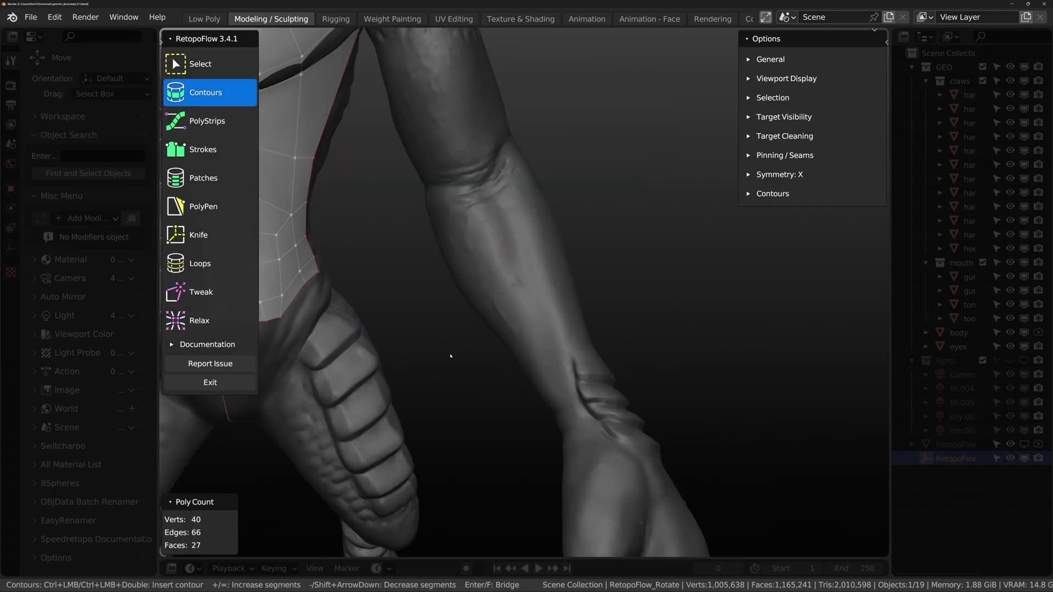
pyautogui.scroll(-4, 489, 322)
pyautogui.moveTo(550, 338); pyautogui.dragTo(527, 352, button='middle')
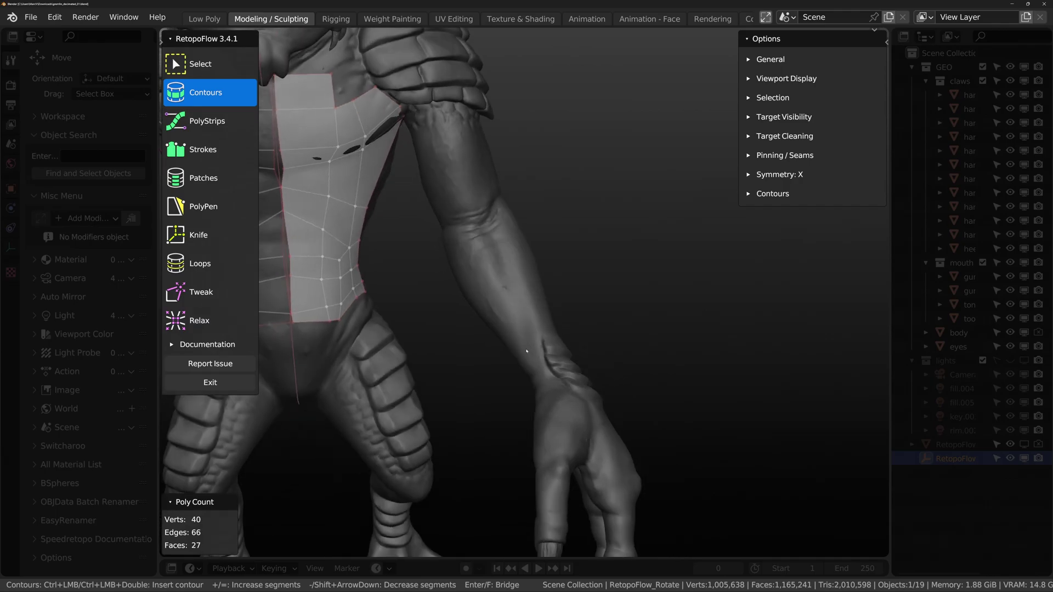
pyautogui.keyDown('ctrl'); pyautogui.moveTo(574, 322); pyautogui.dragTo(509, 352); pyautogui.keyUp('ctrl')
pyautogui.press('-')
pyautogui.press('-')
pyautogui.press('-')
pyautogui.press('-')
pyautogui.press('-')
pyautogui.press('-')
pyautogui.press('-')
pyautogui.press('-')
# - Add further Contours rings up the forearm to the elbow to build a connected tube of quads
pyautogui.keyDown('ctrl'); pyautogui.moveTo(576, 318); pyautogui.dragTo(472, 356); pyautogui.keyUp('ctrl')
pyautogui.moveTo(481, 380); pyautogui.dragTo(553, 267, button='middle')
pyautogui.keyDown('ctrl'); pyautogui.moveTo(566, 256); pyautogui.dragTo(447, 317); pyautogui.keyUp('ctrl')
pyautogui.keyDown('ctrl'); pyautogui.moveTo(532, 225); pyautogui.dragTo(406, 272); pyautogui.keyUp('ctrl')
pyautogui.moveTo(406, 272); pyautogui.dragTo(624, 342, button='middle')
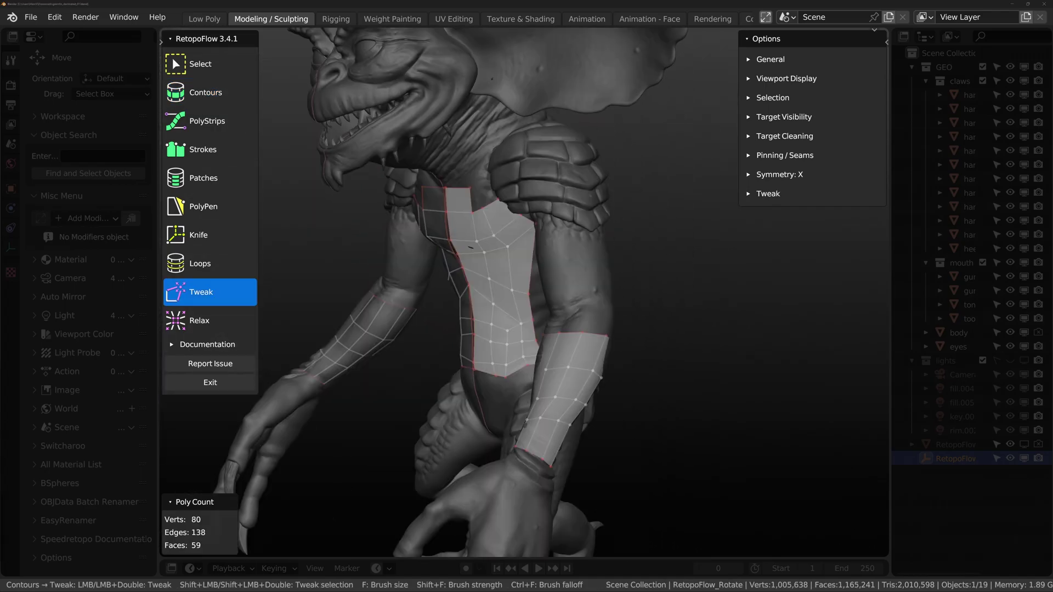
# - Draw a curved PolyStrips strip of quads along one side of the back, from above the tail plates to the upper back
pyautogui.click(245, 126)
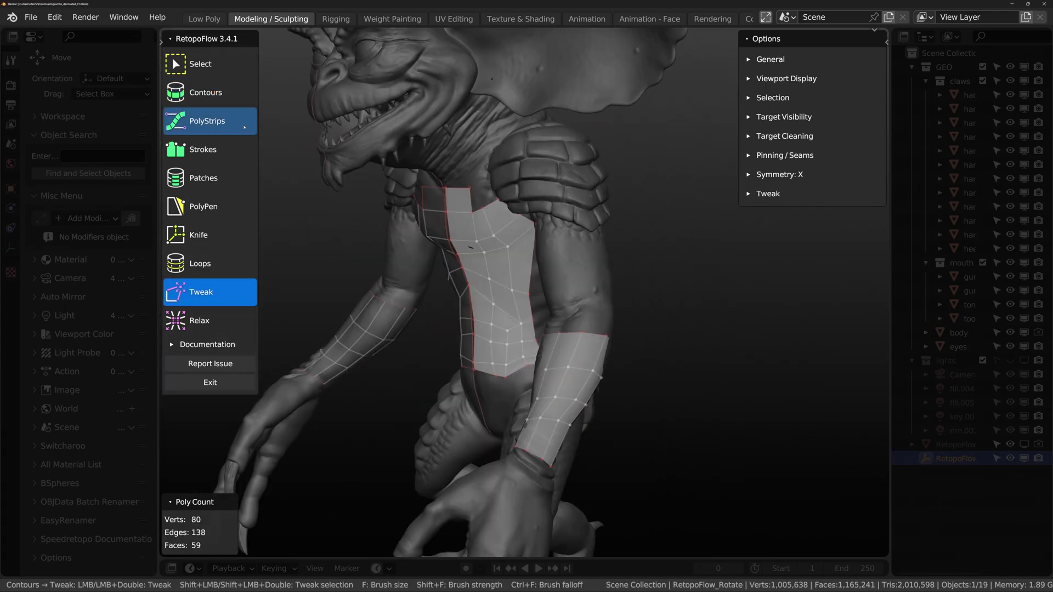
pyautogui.moveTo(666, 285)
pyautogui.mouseDown(button='middle')
pyautogui.moveTo(642, 295)
pyautogui.moveTo(530, 293)
pyautogui.moveTo(565, 345)
pyautogui.mouseUp(button='middle')
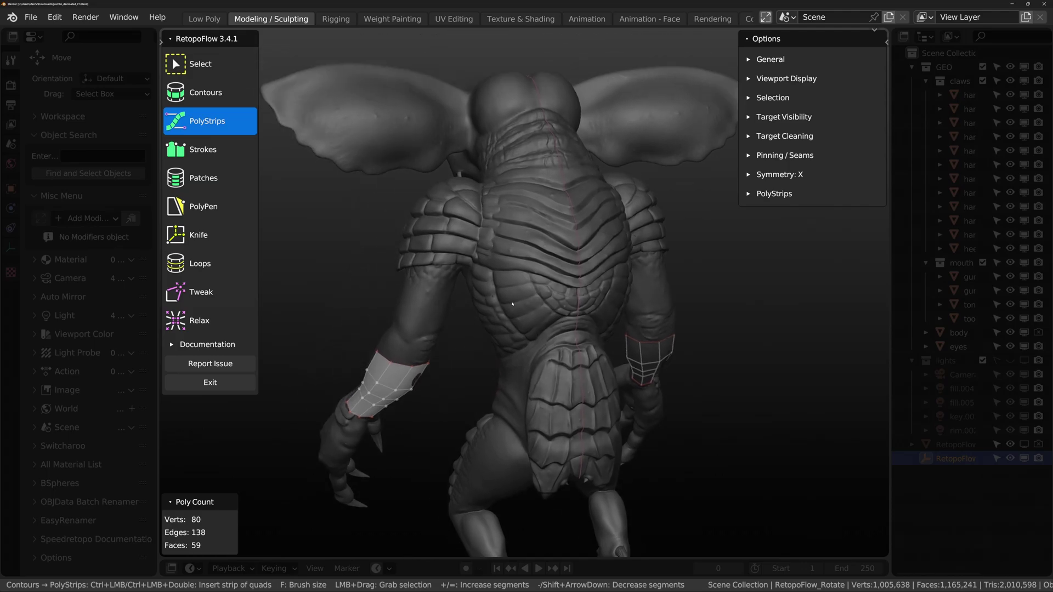
pyautogui.scroll(3, 565, 345)
pyautogui.moveTo(584, 356)
pyautogui.keyDown('ctrl'); pyautogui.mouseDown()
pyautogui.moveTo(522, 292)
pyautogui.moveTo(536, 108)
pyautogui.moveTo(563, 89)
pyautogui.mouseUp(); pyautogui.keyUp('ctrl')
# - Set the back strip's segment count to 8
pyautogui.press('-')
pyautogui.press('-')
pyautogui.press('-')
pyautogui.press('-')
pyautogui.press('-')
pyautogui.press('-')
pyautogui.press('-')
pyautogui.press('-')
pyautogui.press('-')
pyautogui.press('-')
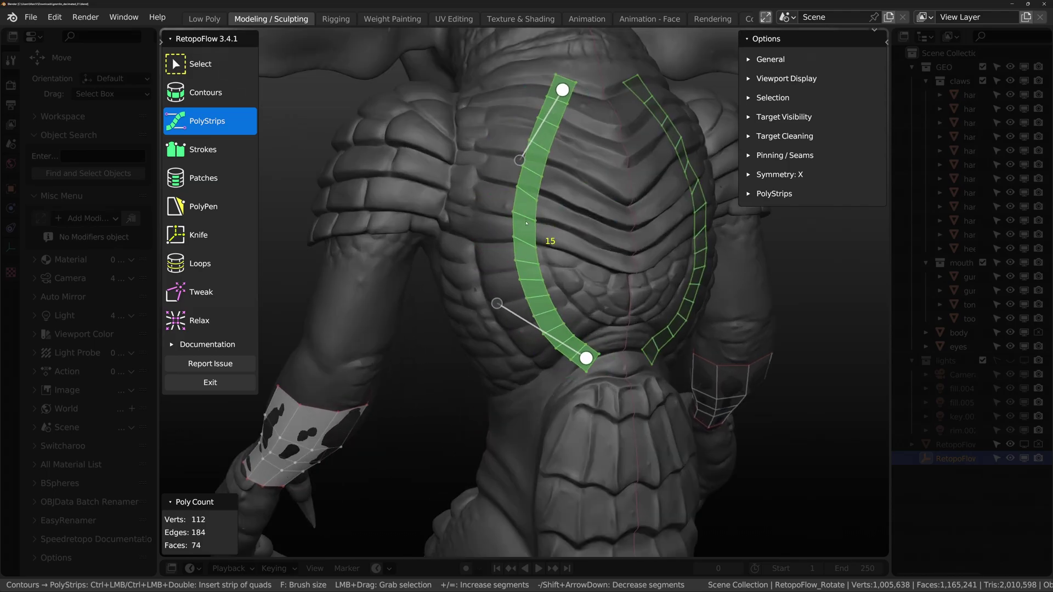
pyautogui.press('=')
pyautogui.press('=')
pyautogui.press('=')
pyautogui.press('=')
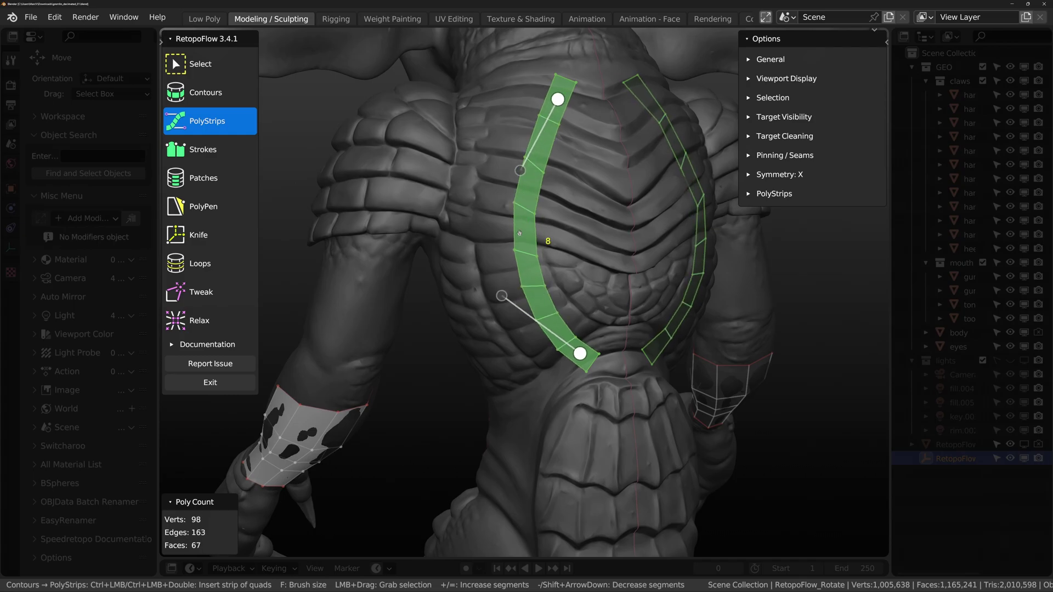
# - Reshape the back strip by adjusting its lower curve handle and moving its upper end point outward
pyautogui.moveTo(502, 296)
pyautogui.mouseDown()
pyautogui.moveTo(533, 321)
pyautogui.moveTo(503, 299)
pyautogui.mouseUp()
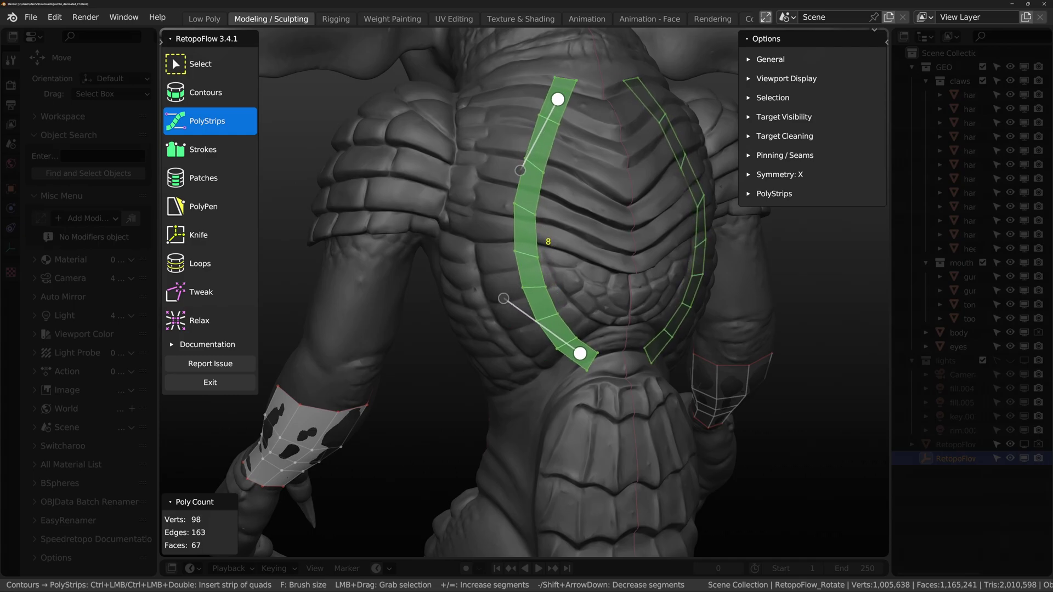
pyautogui.moveTo(557, 98); pyautogui.dragTo(518, 108)
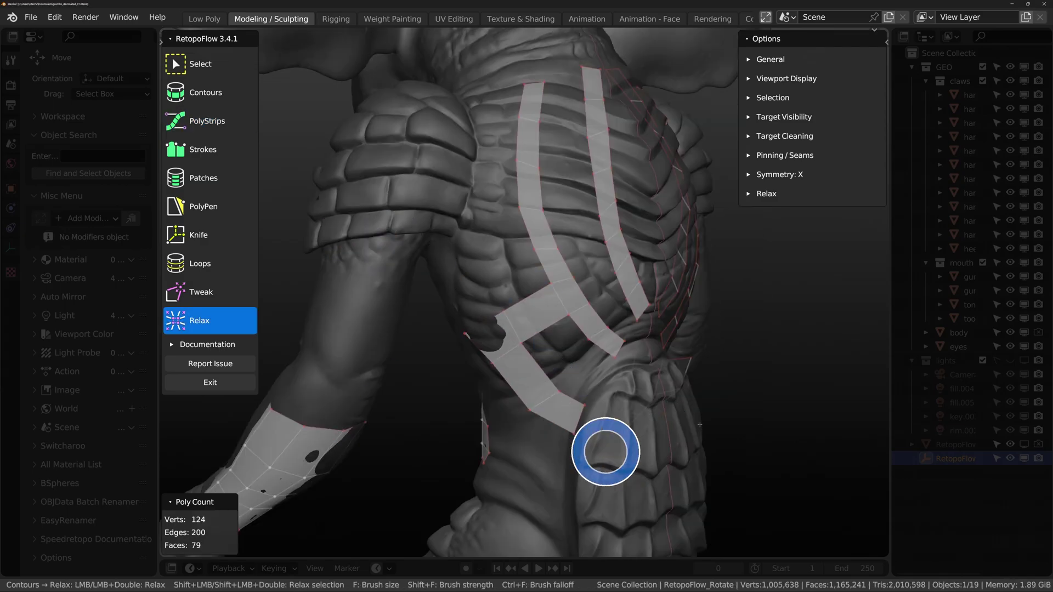
# - Fill the gap between the waist strip and the lower back strip with a Patches fill between their two facing edge runs
pyautogui.click(204, 177)
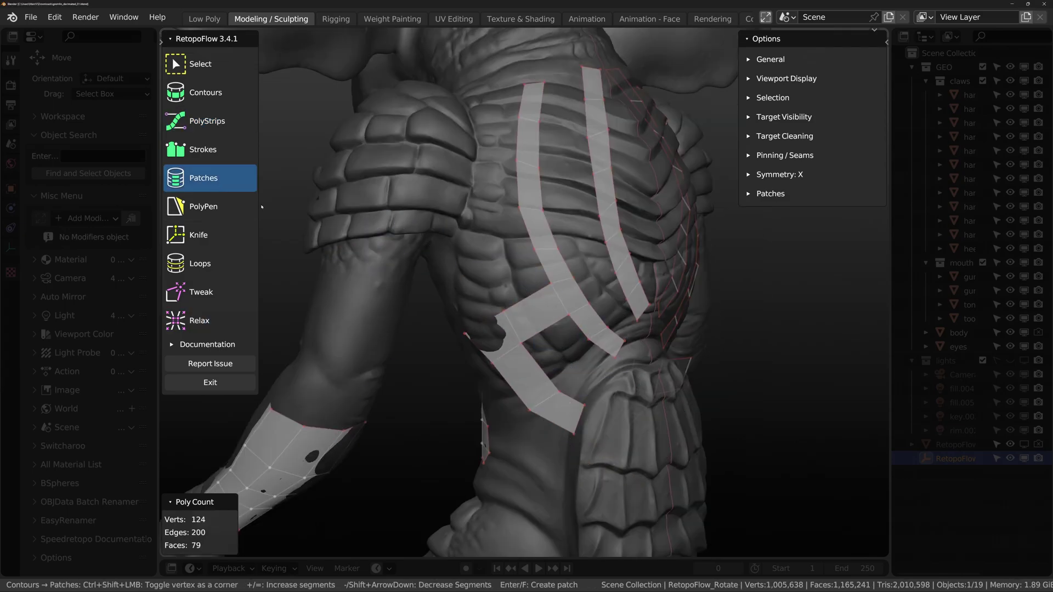
pyautogui.click(572, 399)
pyautogui.keyDown('shift'); pyautogui.click(541, 367); pyautogui.keyUp('shift')
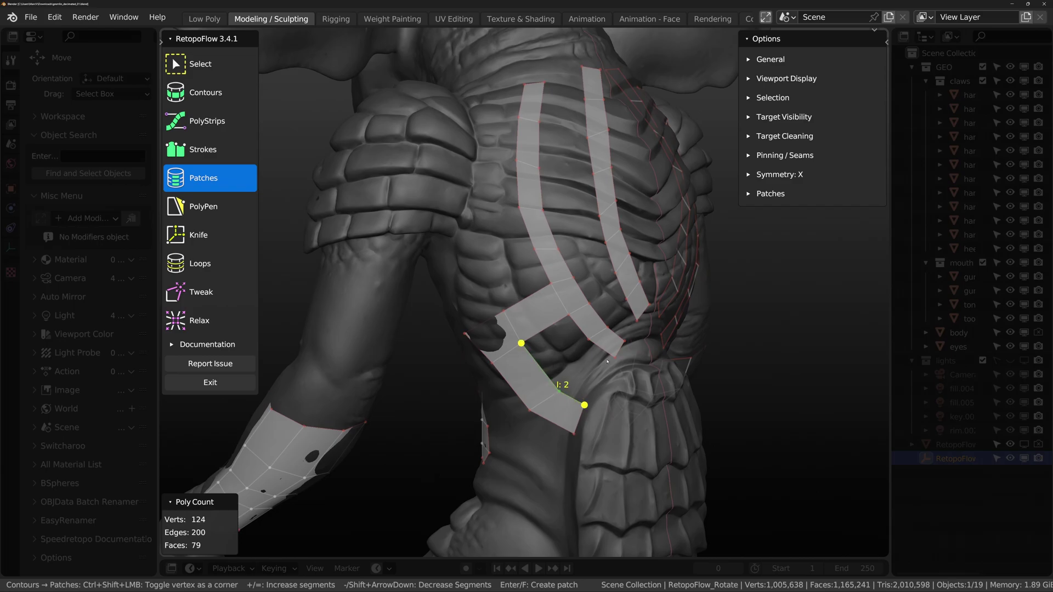
pyautogui.keyDown('shift'); pyautogui.click(601, 348); pyautogui.keyUp('shift')
pyautogui.keyDown('shift'); pyautogui.click(580, 326); pyautogui.keyUp('shift')
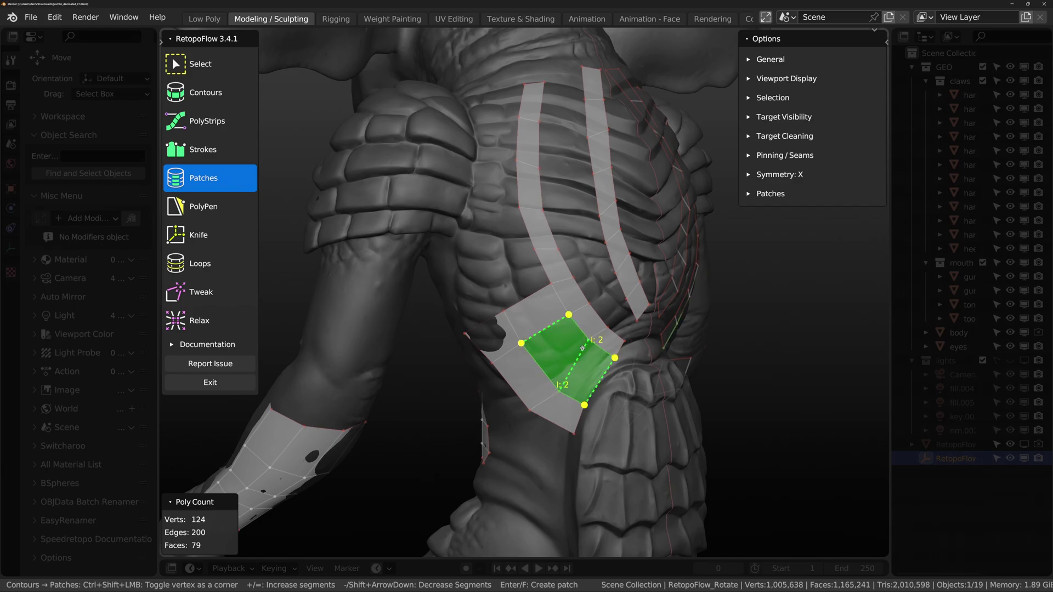
pyautogui.press('Return')
# - Create a 1x5 L-shaped Patches fill along the outer edge of the long back strip, starting from the side strip's upper edge
pyautogui.click(537, 290)
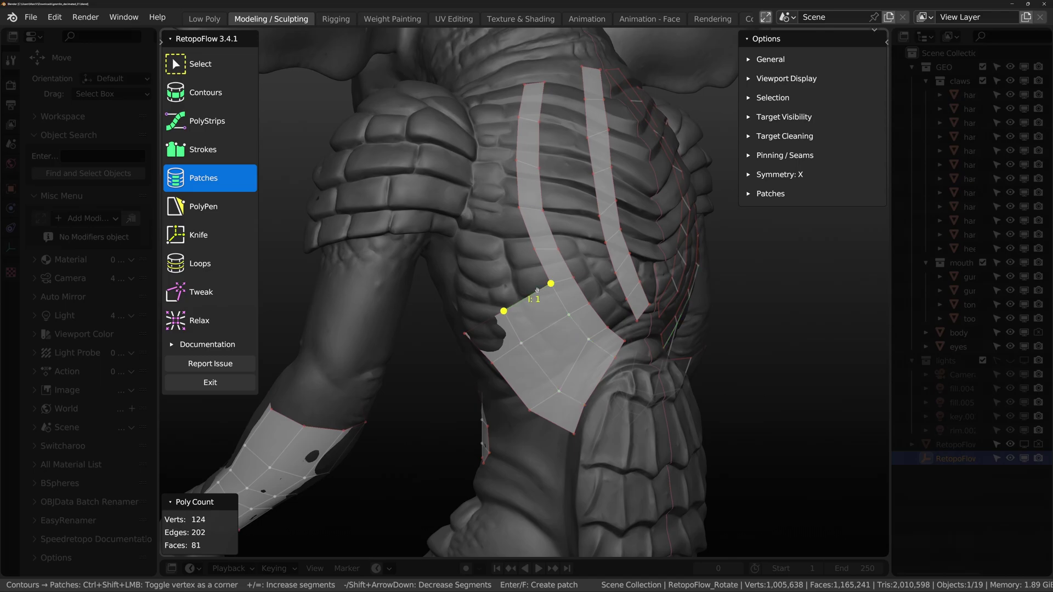
pyautogui.keyDown('shift'); pyautogui.click(522, 101); pyautogui.keyUp('shift')
pyautogui.keyDown('shift'); pyautogui.click(513, 142); pyautogui.keyUp('shift')
pyautogui.keyDown('shift'); pyautogui.click(515, 166); pyautogui.keyUp('shift')
pyautogui.keyDown('shift'); pyautogui.click(521, 215); pyautogui.keyUp('shift')
pyautogui.keyDown('shift'); pyautogui.click(540, 261); pyautogui.keyUp('shift')
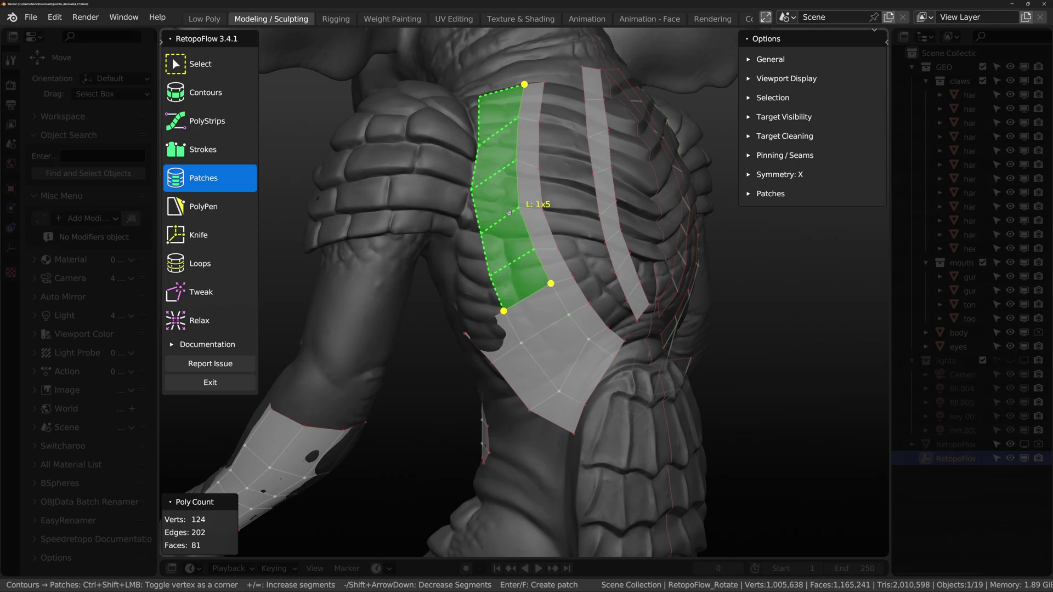
pyautogui.press('Return')
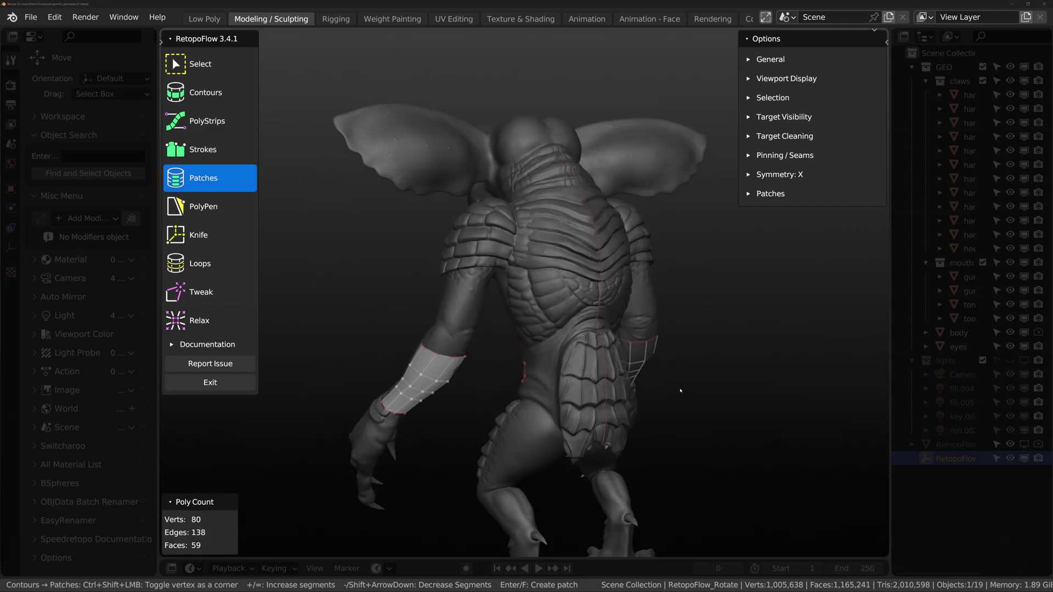
# - Draw two Strokes edge strips down the back, from the upper back to the waist, to bridge them into a quad patch
pyautogui.click(203, 149)
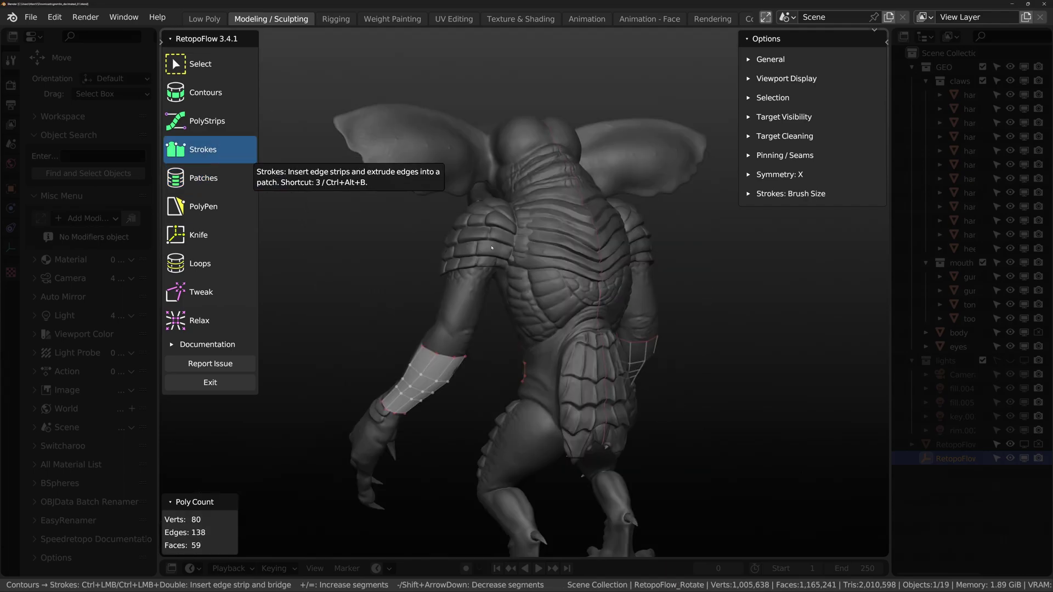
pyautogui.moveTo(527, 202); pyautogui.dragTo(542, 403)
pyautogui.moveTo(574, 194)
pyautogui.mouseDown()
pyautogui.moveTo(588, 301)
pyautogui.moveTo(573, 448)
pyautogui.mouseUp()
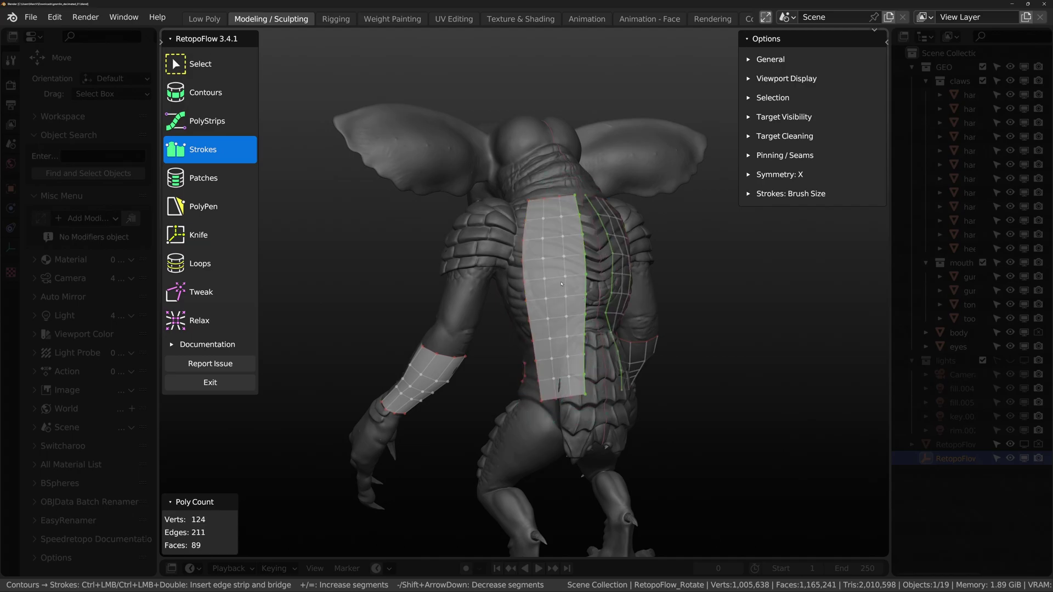
# - Increase the bridged back patch's segment count by five, and reduce it by four
pyautogui.press('=')
pyautogui.press('=')
pyautogui.press('=')
pyautogui.press('=')
pyautogui.press('=')
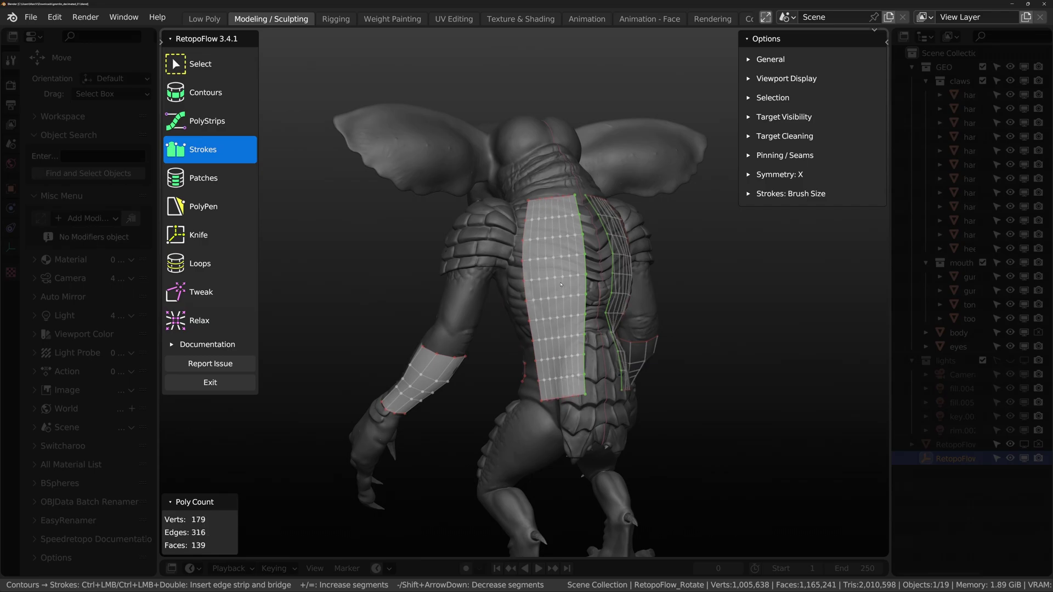
pyautogui.press('-')
pyautogui.press('-')
pyautogui.press('-')
pyautogui.press('-')
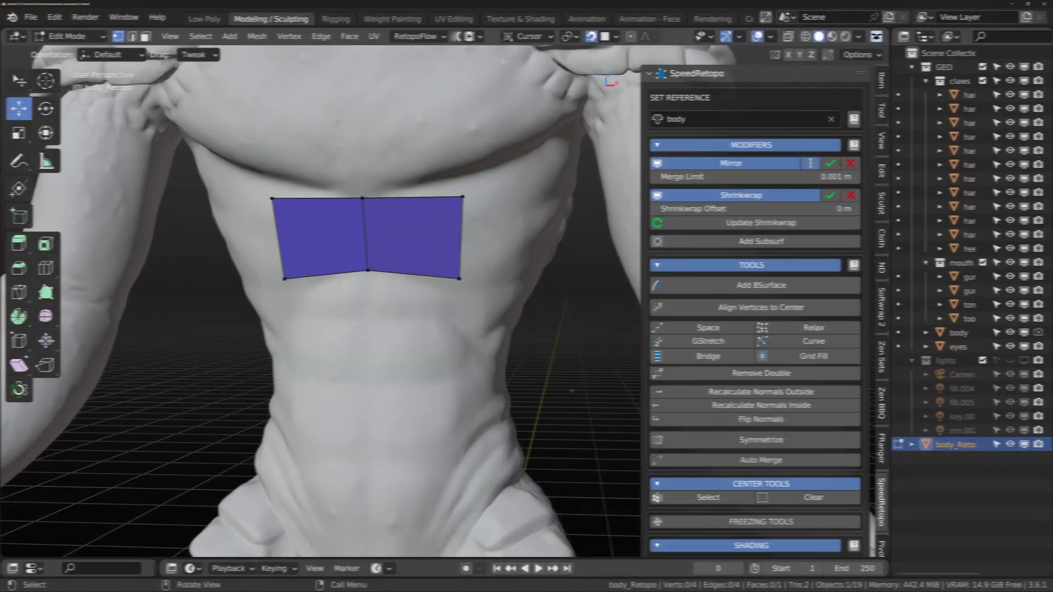
# - Add one centred vertical loop cut to the mirrored chest quad of the body_Retopo mesh
pyautogui.scroll(-4, 774, 209)
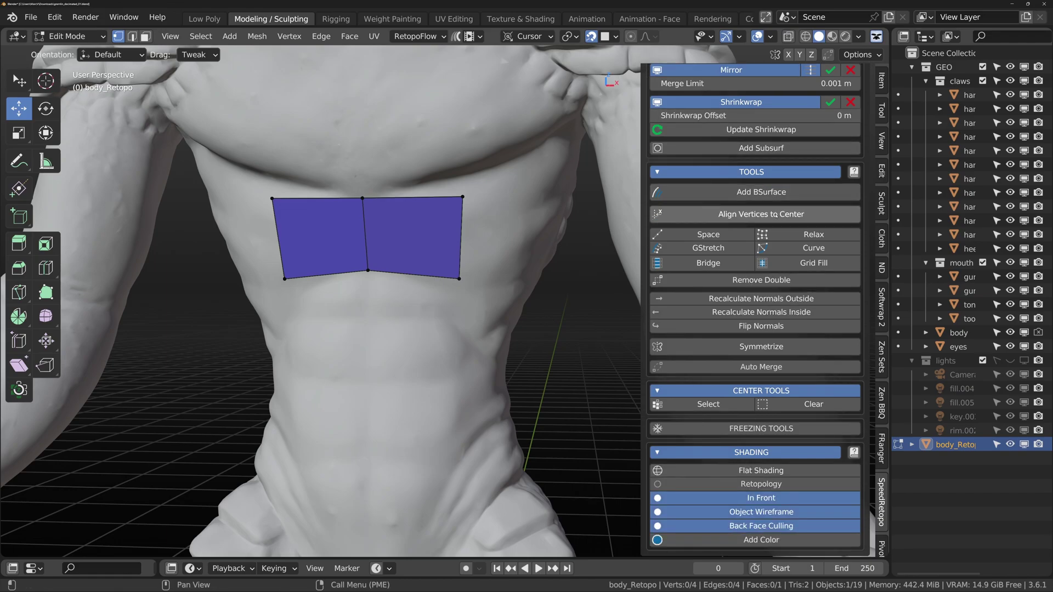
pyautogui.scroll(4, 770, 215)
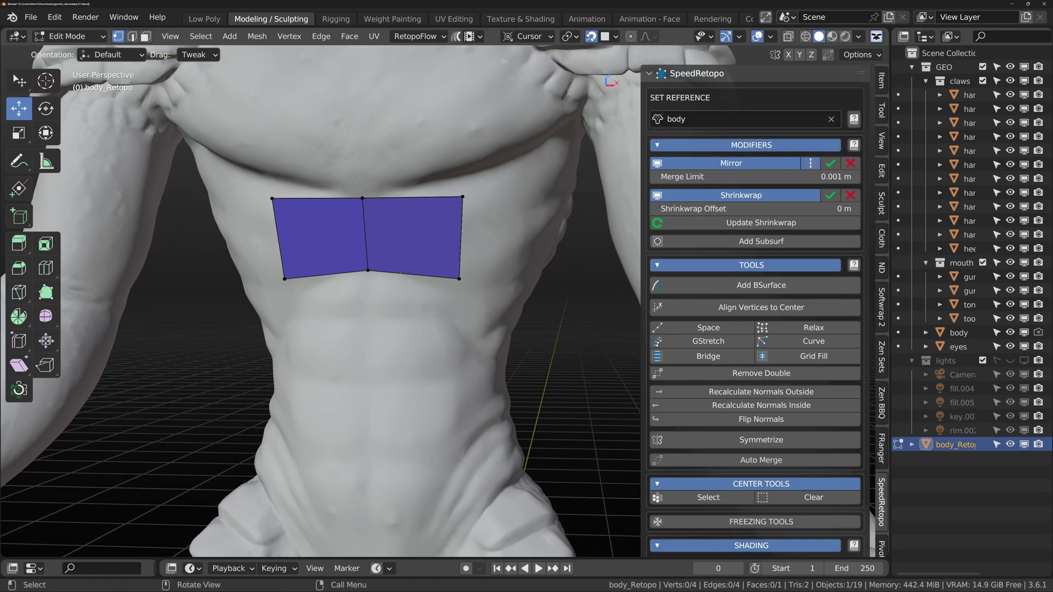
pyautogui.click(368, 271)
pyautogui.hotkey('ctrl', 'r')
pyautogui.click(413, 272)
pyautogui.rightClick(423, 271)
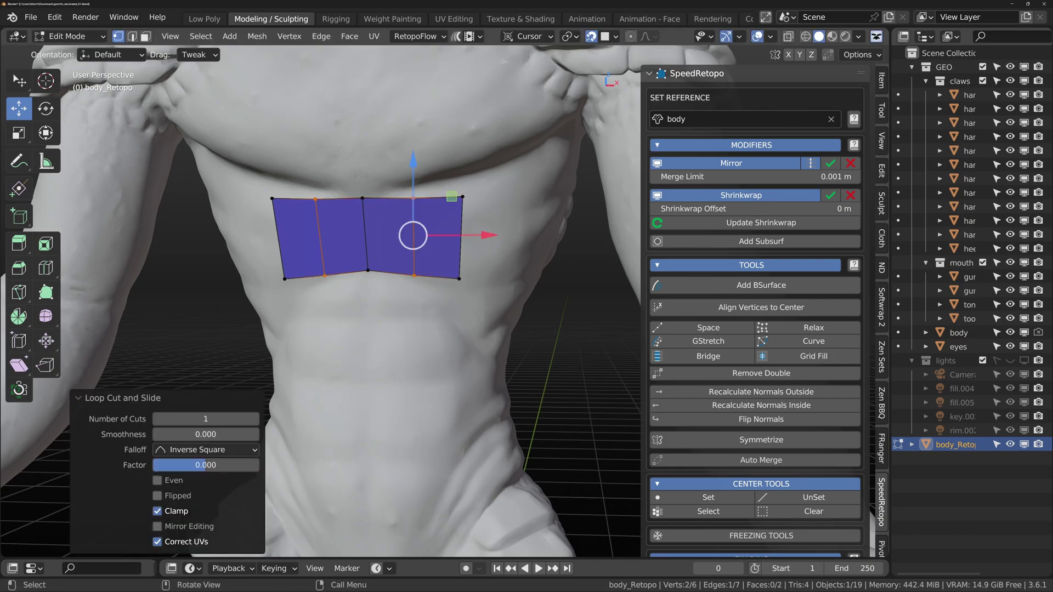
# - Extrude the inner bottom edge of the chest strip downward onto the abdomen
pyautogui.click(414, 276)
pyautogui.press('2')
pyautogui.click(391, 272)
pyautogui.press('e')
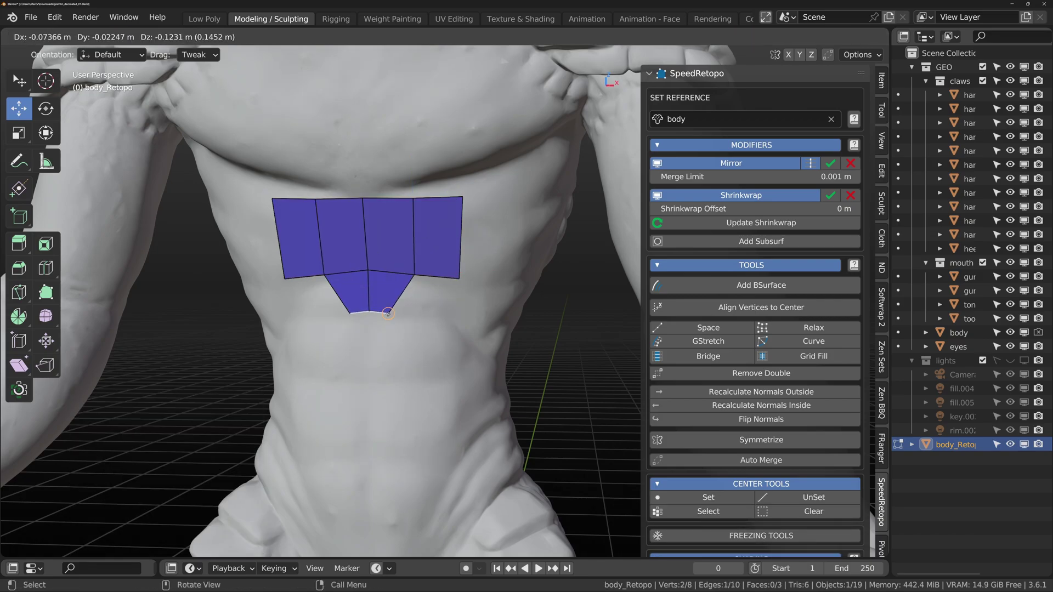
pyautogui.click(385, 316)
# - Fill the outer corner beside the extruded abdomen quad with a new face and place its free vertex below the strip's outer edge
pyautogui.press('1')
pyautogui.click(414, 275)
pyautogui.press('f')
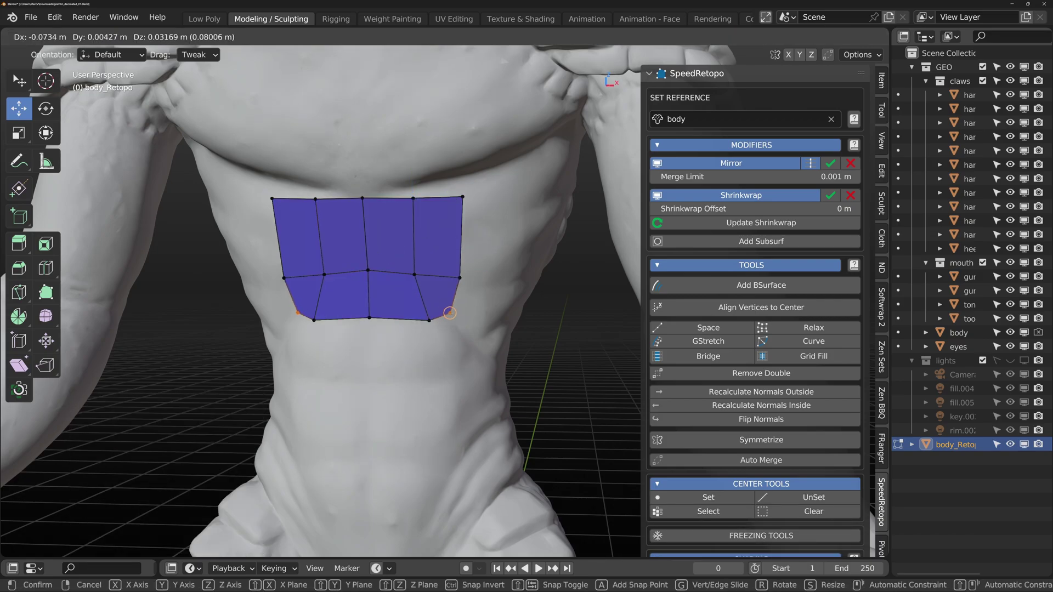
pyautogui.click(459, 330)
# - Extrude the inner bottom edge further down the abdomen and divide the new quad with one centred horizontal loop cut
pyautogui.click(429, 321)
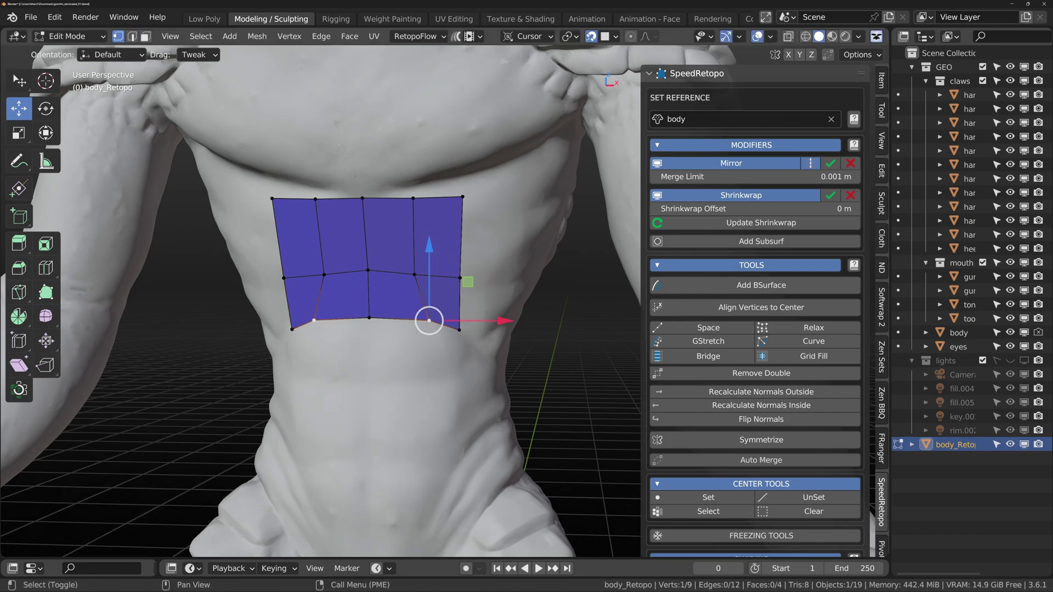
pyautogui.keyDown('shift'); pyautogui.click(369, 317); pyautogui.keyUp('shift')
pyautogui.press('e')
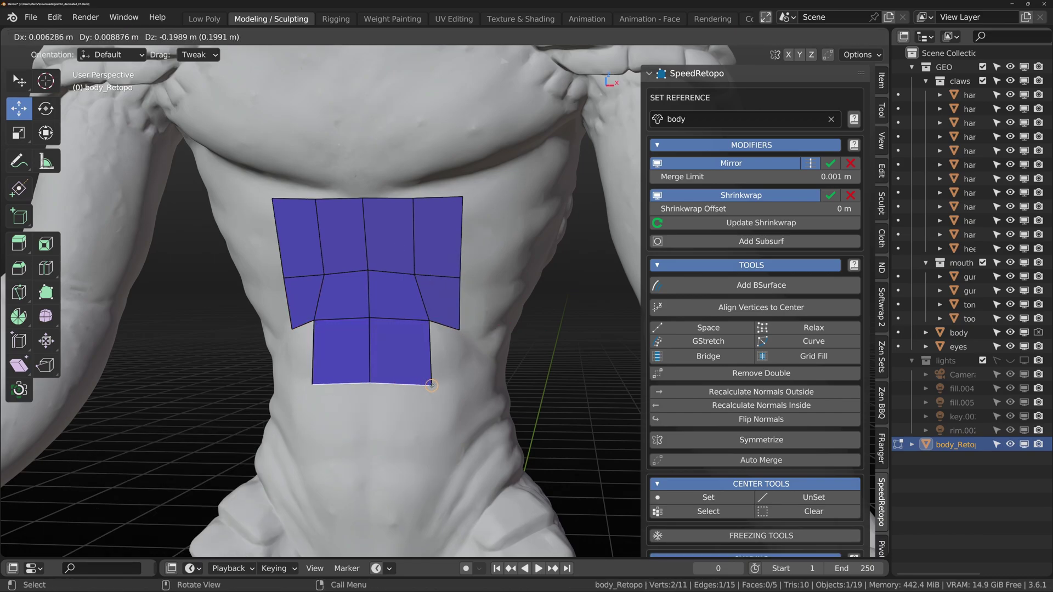
pyautogui.click(431, 384)
pyautogui.hotkey('ctrl', 'r')
pyautogui.click(434, 360)
pyautogui.rightClick(434, 360)
# - Add a quad in the notch beside the lower abdomen faces and position its outer corner vertex on the flank
pyautogui.moveTo(434, 360); pyautogui.dragTo(384, 318, button='middle')
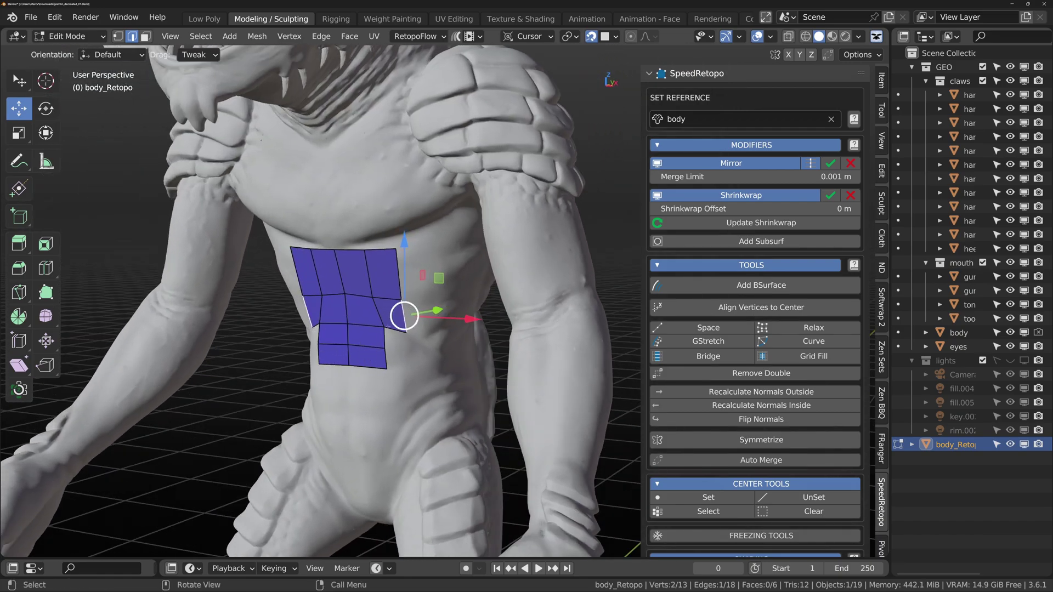
pyautogui.press('g')
pyautogui.click(405, 352)
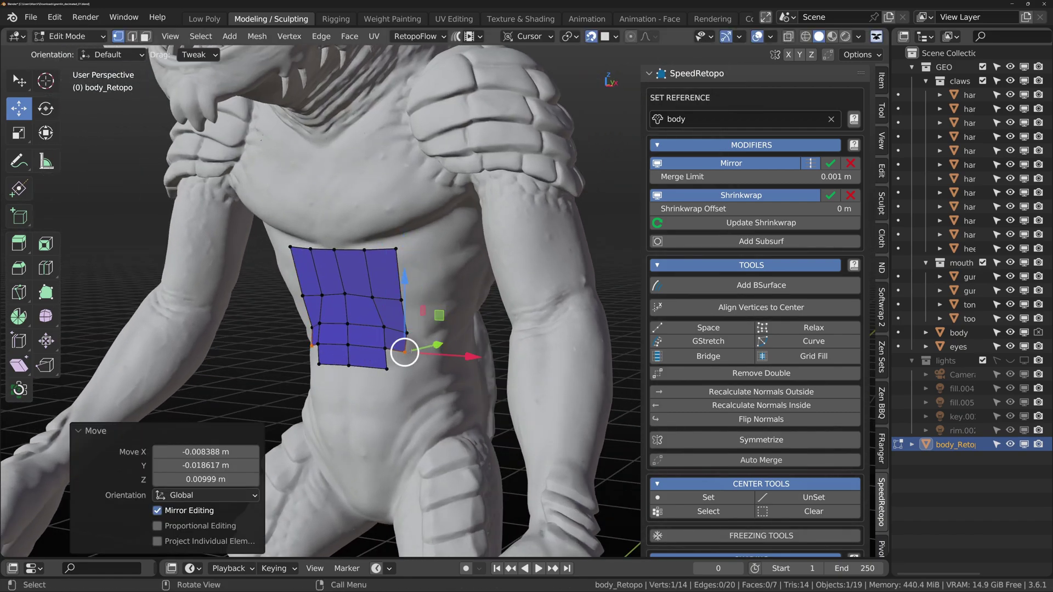
# - Extrude the new flank quad's outer edge outward and downward around the waist
pyautogui.press('2')
pyautogui.click(406, 345)
pyautogui.press('e')
pyautogui.click(429, 362)
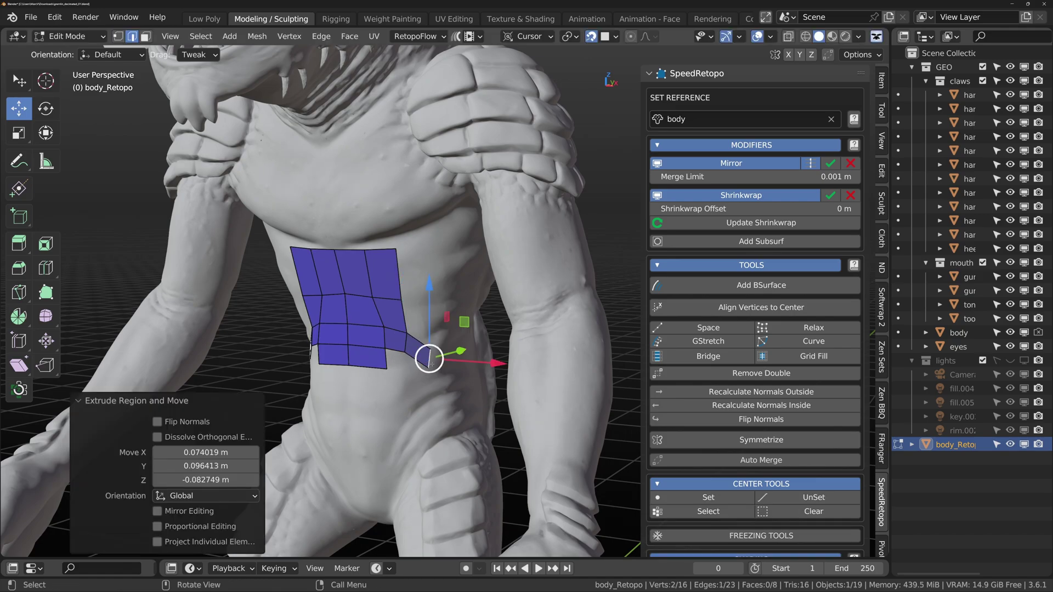
pyautogui.press('1')
pyautogui.press('r')
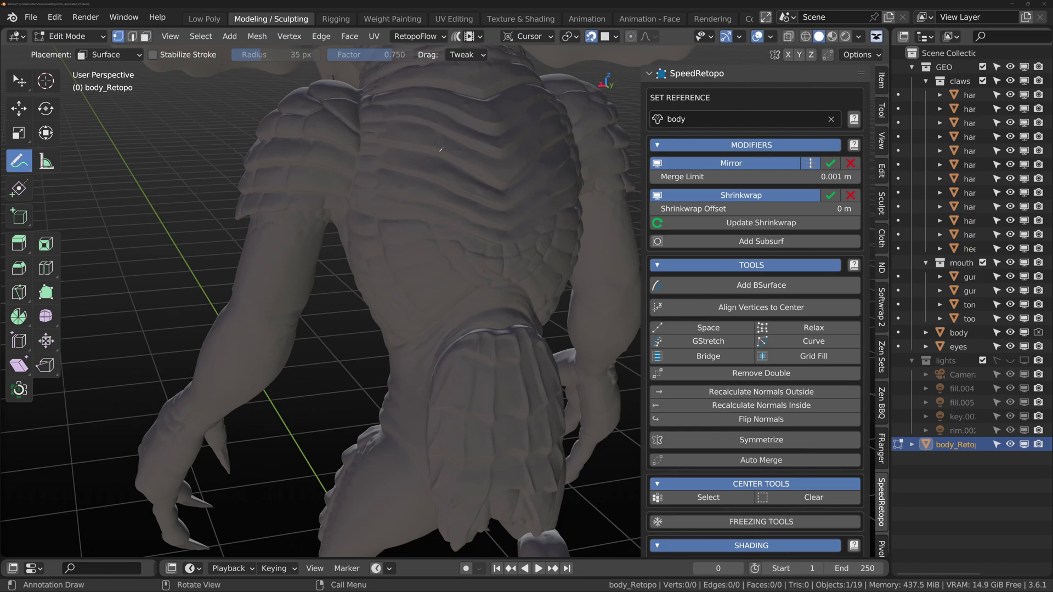
# - Draw a grid of two vertical and three horizontal annotation strokes on the back and generate a BSurface from them
pyautogui.moveTo(449, 108); pyautogui.dragTo(455, 137)
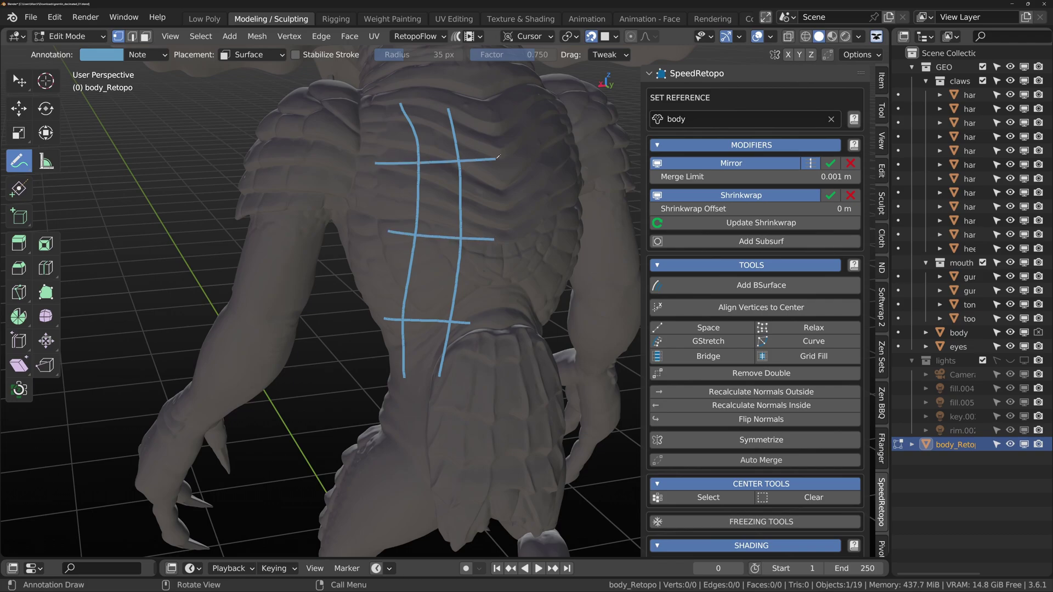
pyautogui.keyDown('shift'); pyautogui.rightClick(439, 183); pyautogui.keyUp('shift')
pyautogui.click(528, 93)
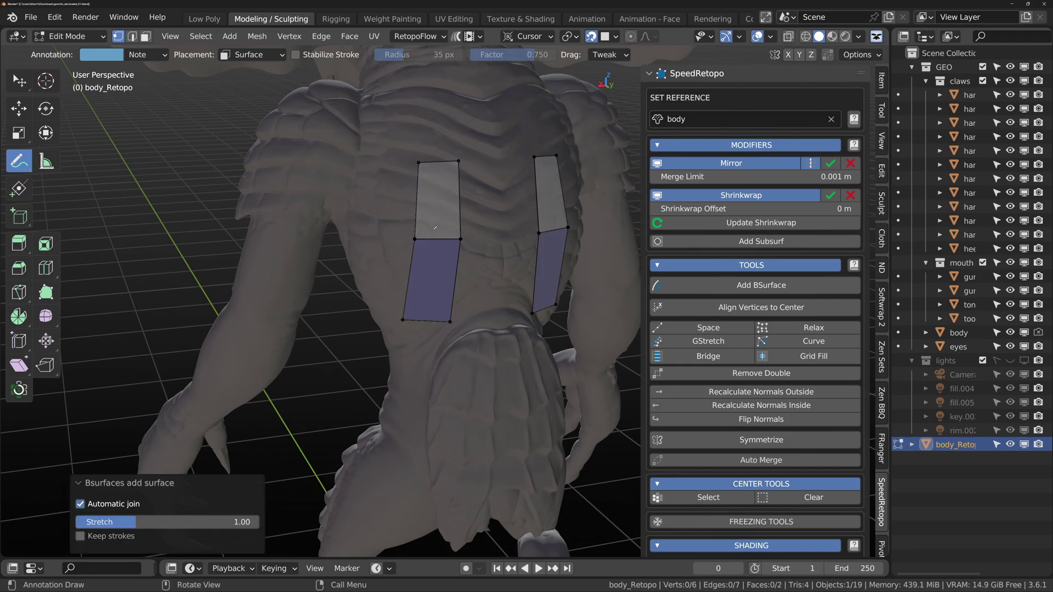
# - Flip the normal of the upper quad in the back strip and clear the selection
pyautogui.moveTo(435, 228); pyautogui.dragTo(488, 232, button='middle')
pyautogui.press('w')
pyautogui.press('3')
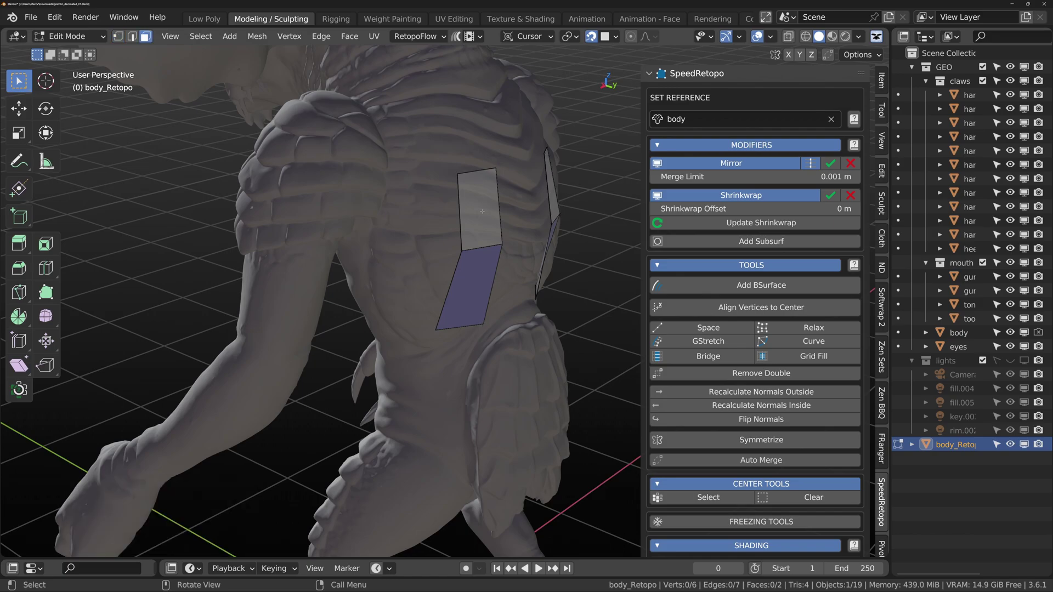
pyautogui.click(482, 213)
pyautogui.rightClick(470, 222)
pyautogui.click(386, 220)
pyautogui.hotkey('alt', 'a')
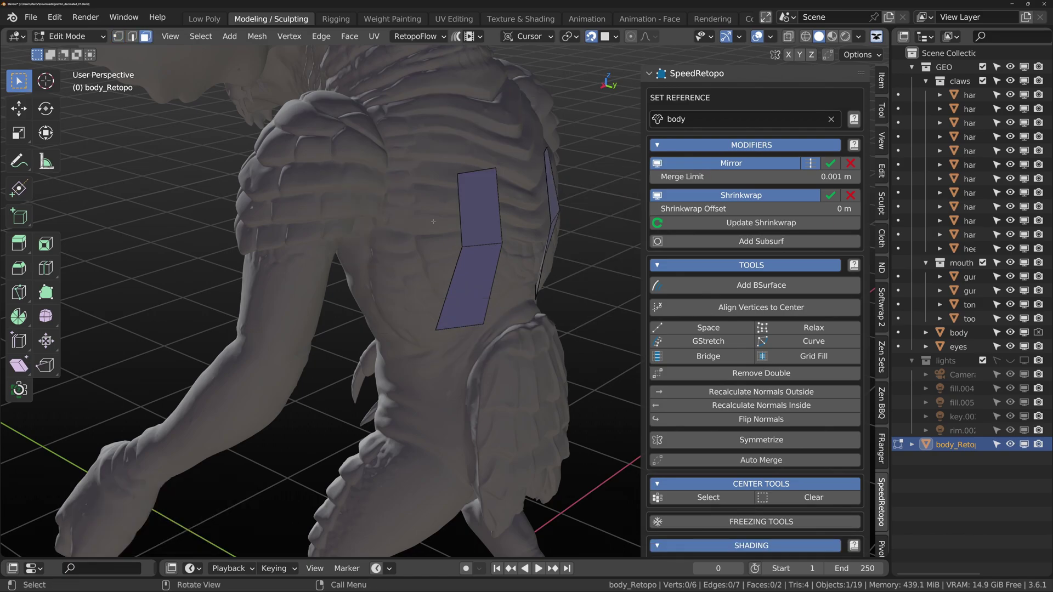